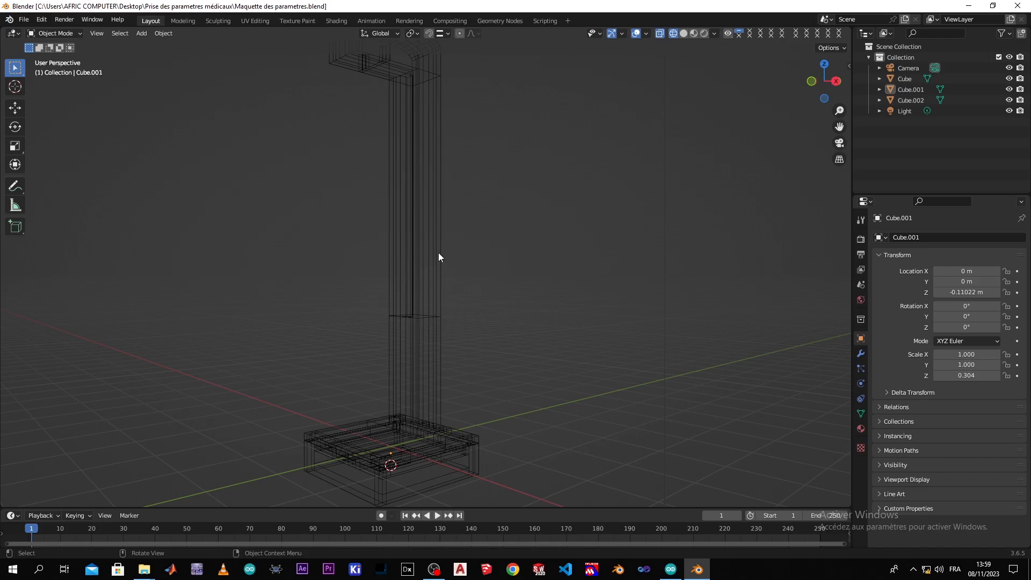
Examine the wireframe stand from several angles, checking how the base box, its lid and the column fit together
middle_drag(465, 228, 510, 264)
middle_drag(448, 306, 386, 367)
scroll(377, 361, up, 5)
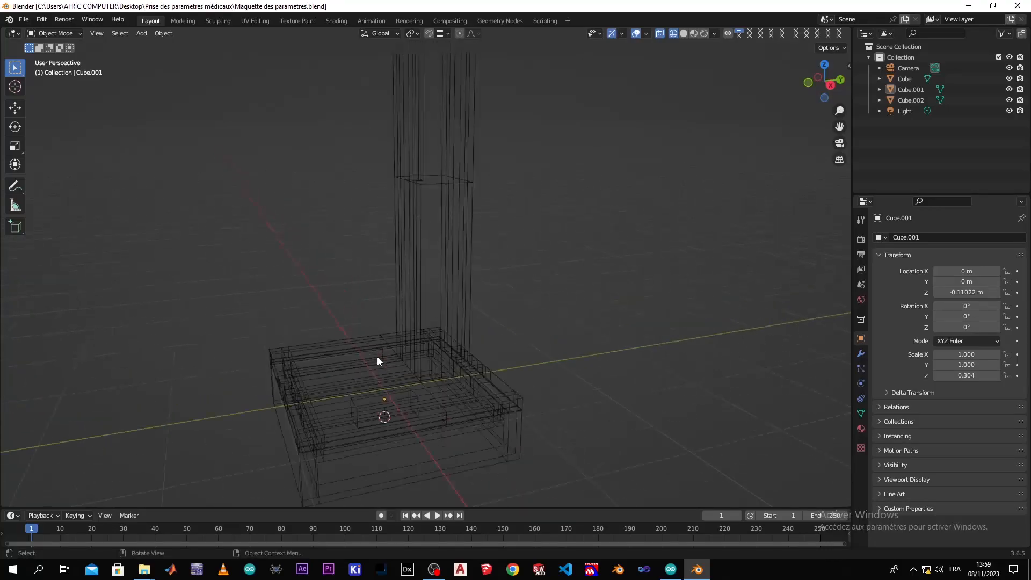
scroll(377, 360, up, 2)
click(414, 428)
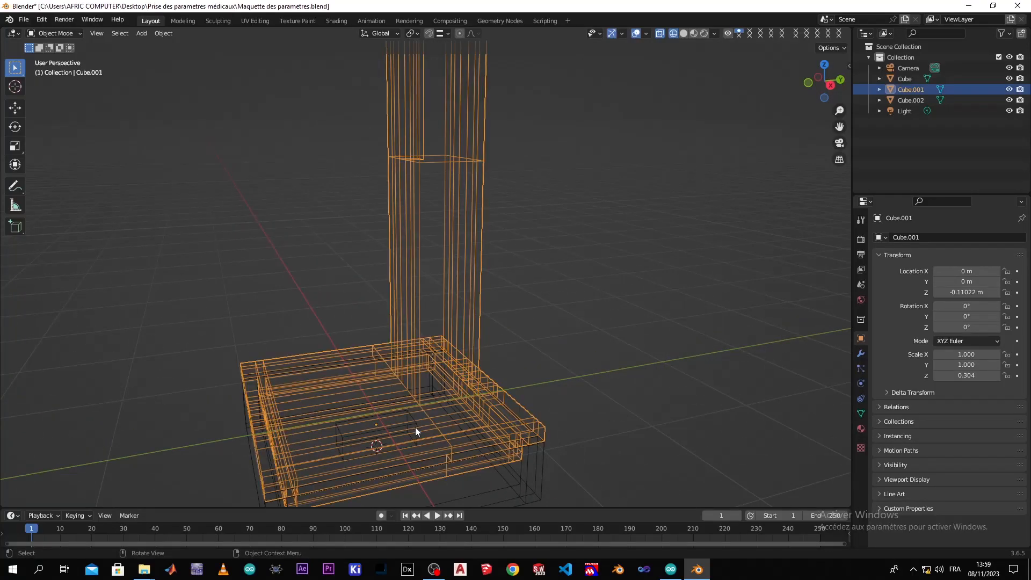
click(550, 446)
middle_drag(434, 488, 486, 222)
scroll(488, 428, down, 3)
middle_drag(420, 147, 393, 164)
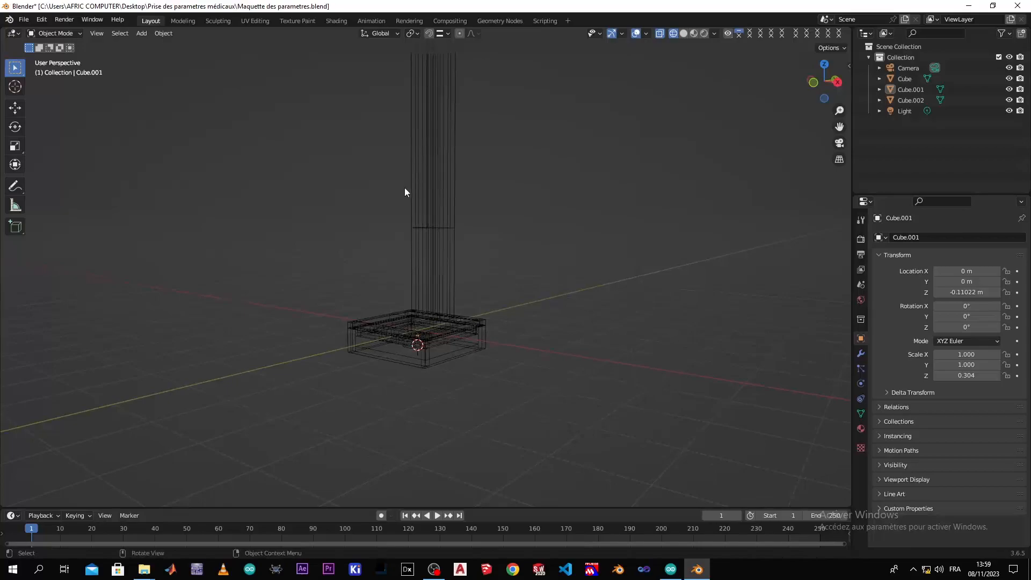
scroll(443, 360, up, 5)
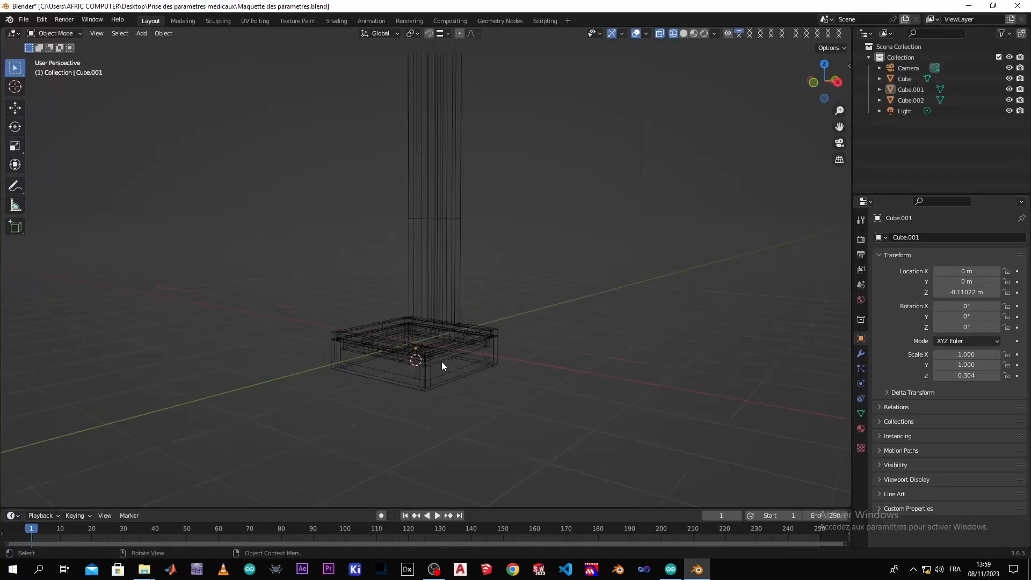
shift+middle_drag(421, 424, 471, 356)
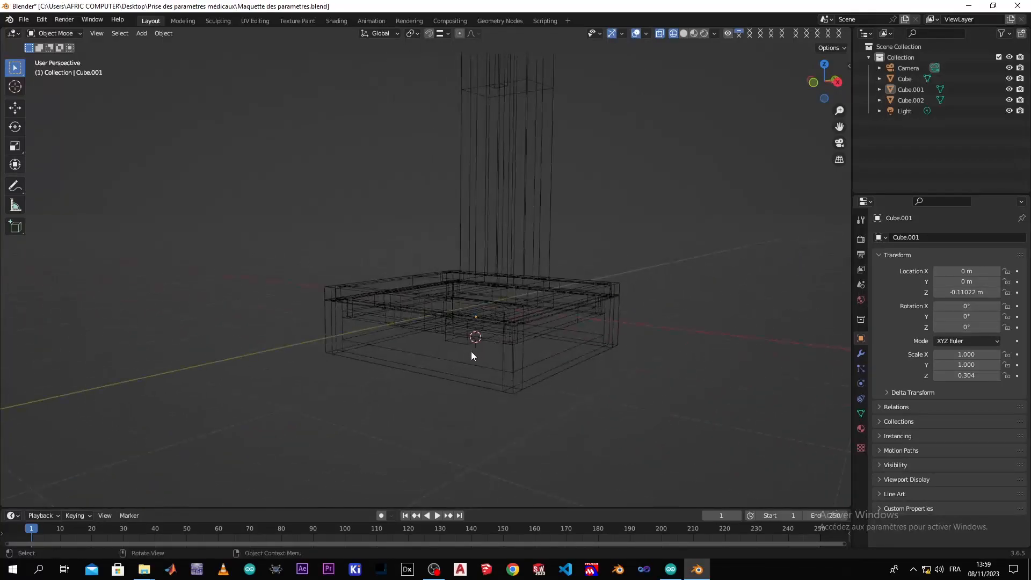
Switch the viewport to solid shading and view the whole stand
key(z)
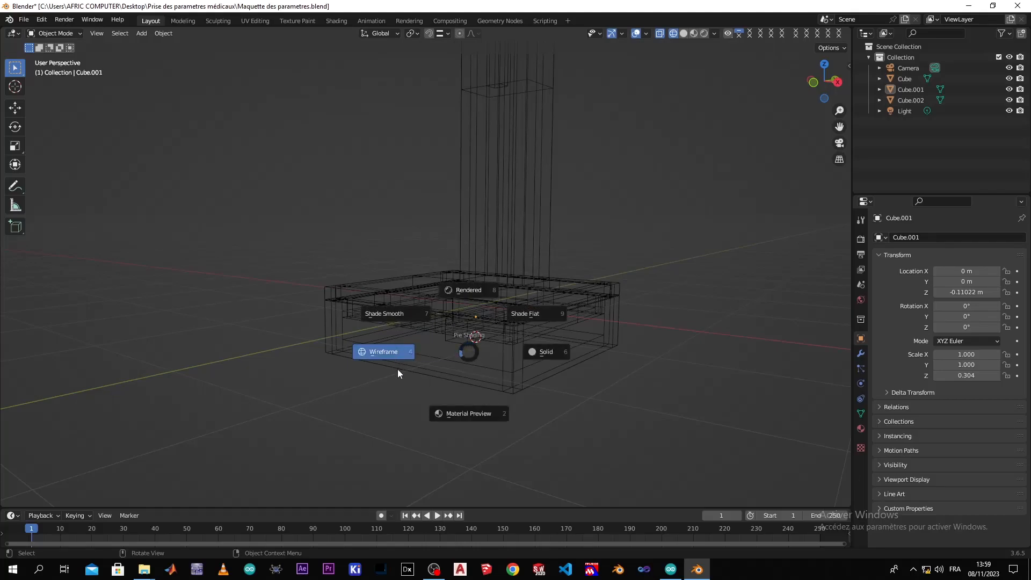
click(580, 375)
mouse_move(460, 371)
middle_down()
mouse_move(570, 410)
mouse_move(621, 373)
mouse_move(485, 345)
mouse_move(454, 390)
middle_up()
scroll(454, 388, down, 8)
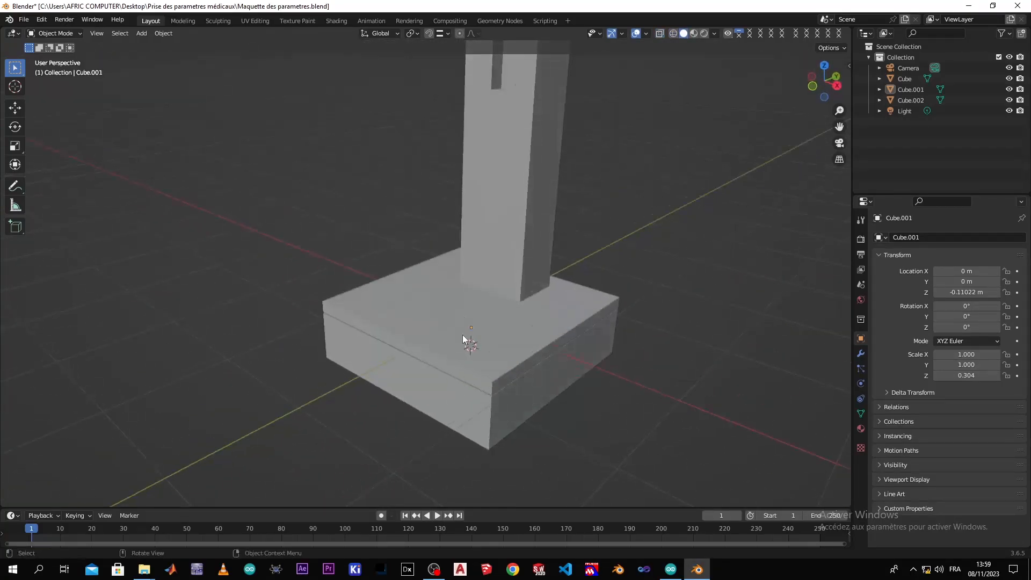
scroll(430, 256, down, 5)
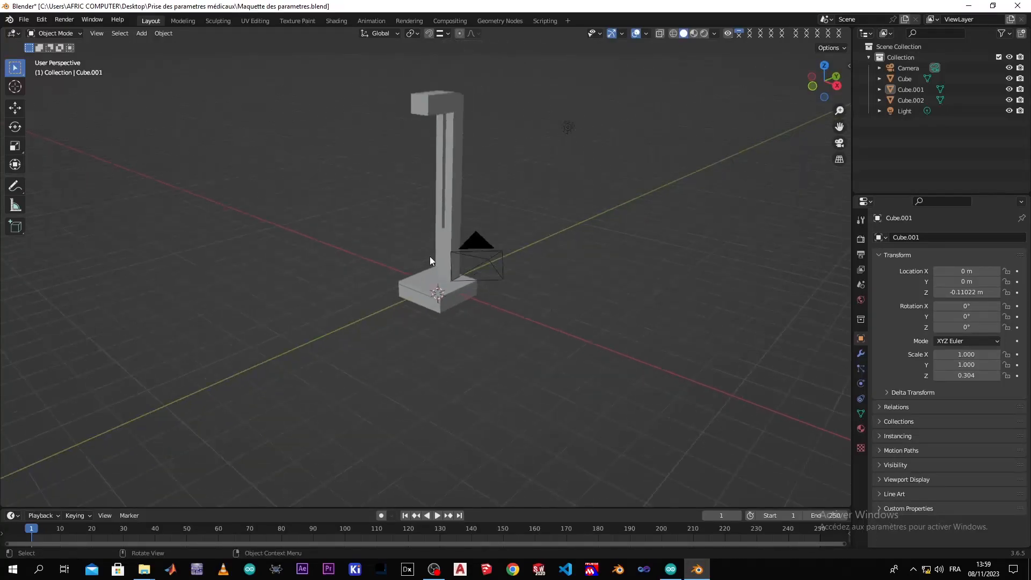
Isolate the column-and-lid part in local view to inspect it, and return to the full scene
middle_drag(430, 265, 462, 283)
scroll(472, 285, up, 6)
click(463, 283)
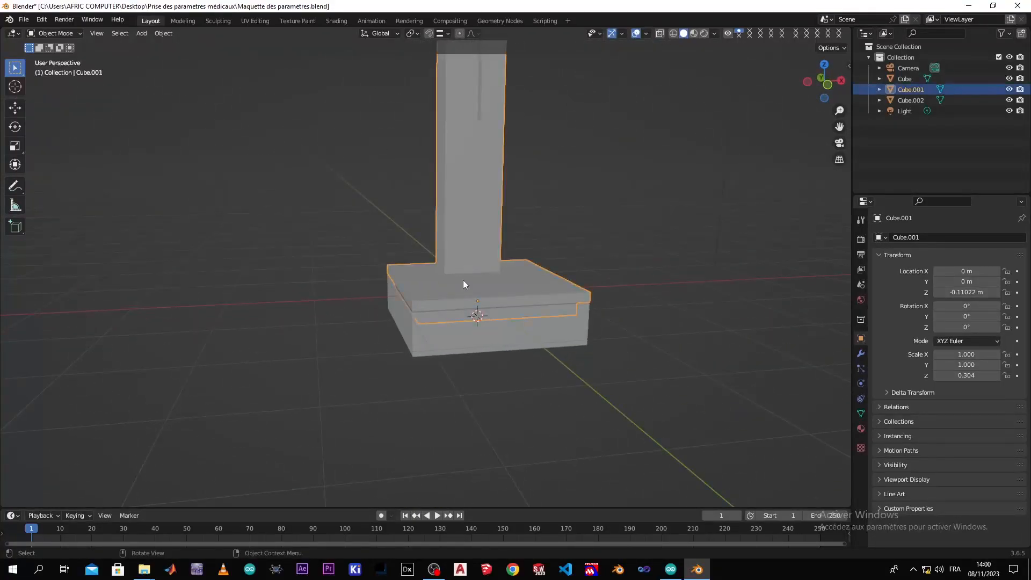
key(KP_Divide)
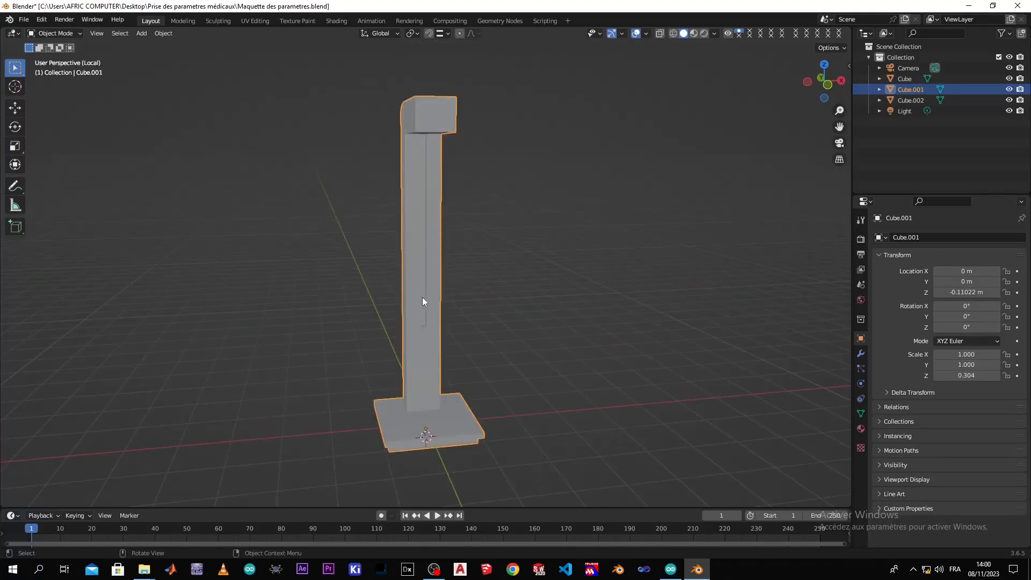
key(KP_Divide)
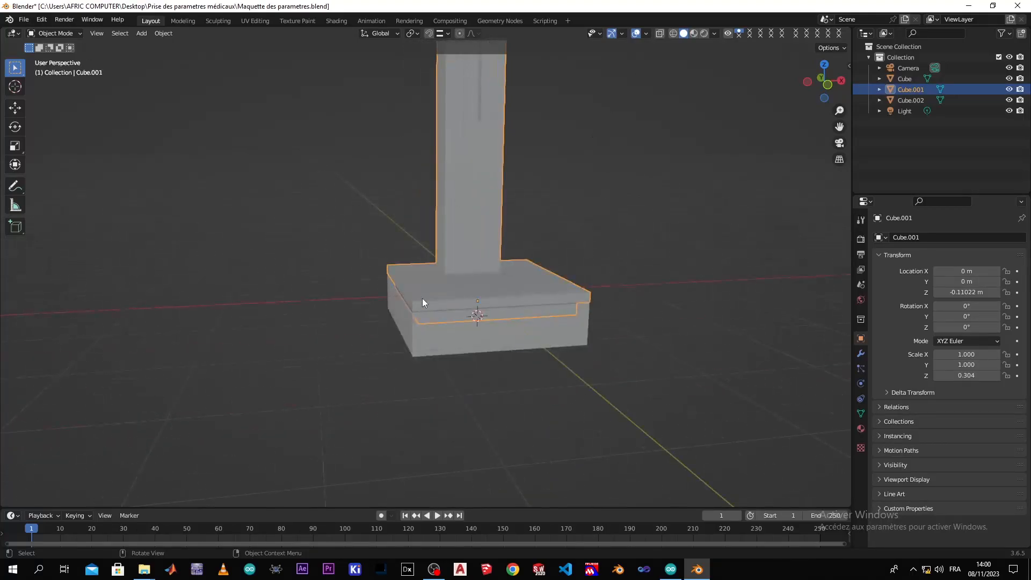
Hide the column-and-lid part and select the small block inside the open base box to inspect it
key(h)
middle_drag(517, 301, 379, 322)
scroll(379, 322, up, 6)
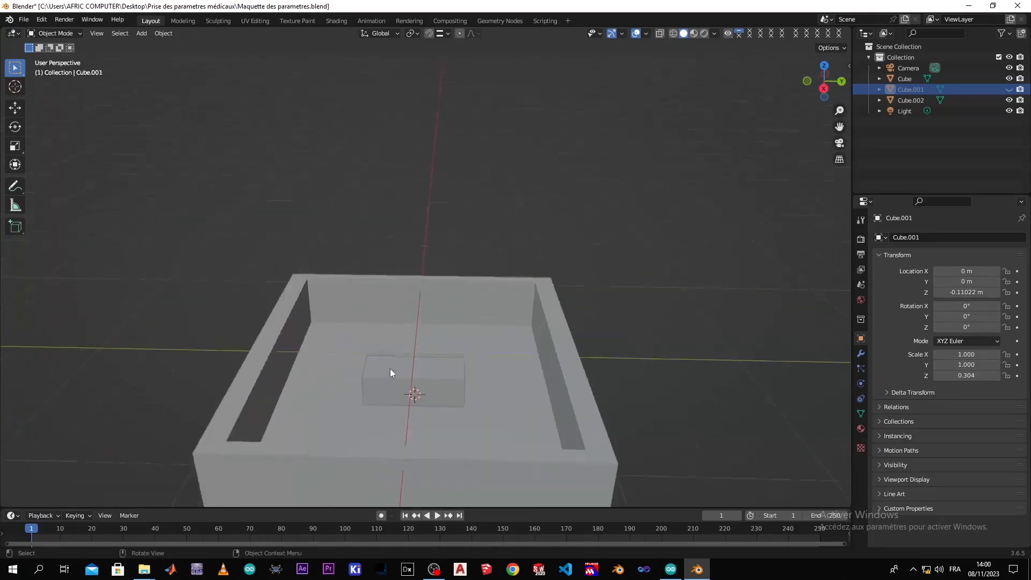
click(429, 427)
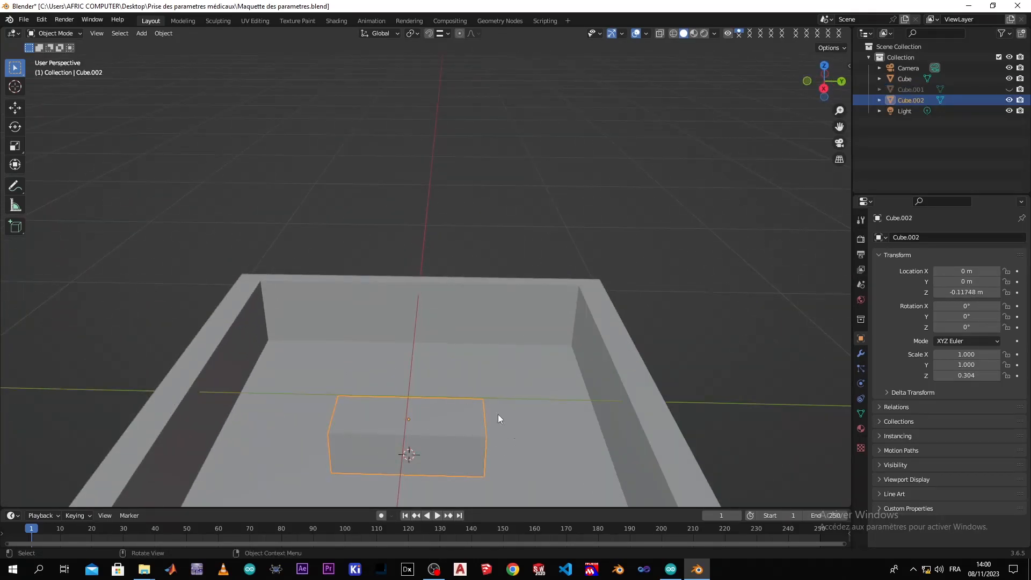
scroll(419, 422, down, 5)
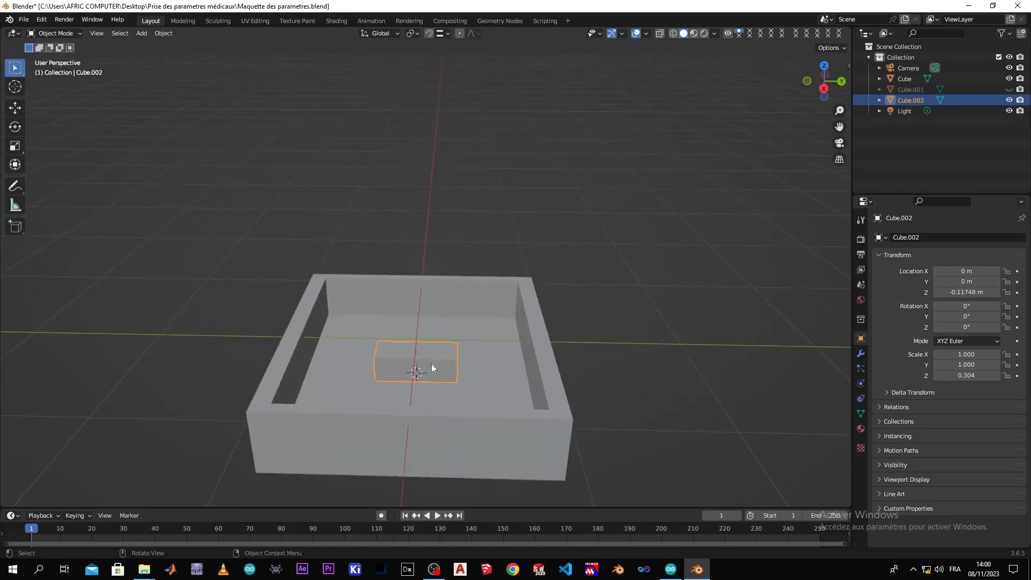
middle_drag(392, 379, 500, 355)
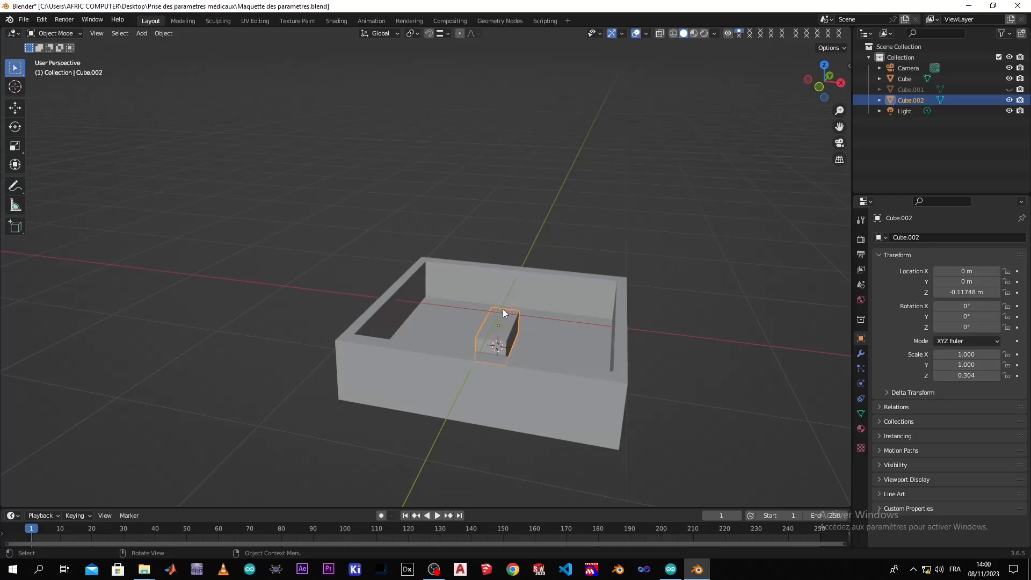
Isolate the small inner block in local view, and bring back the full scene with the hidden part
key(KP_Divide)
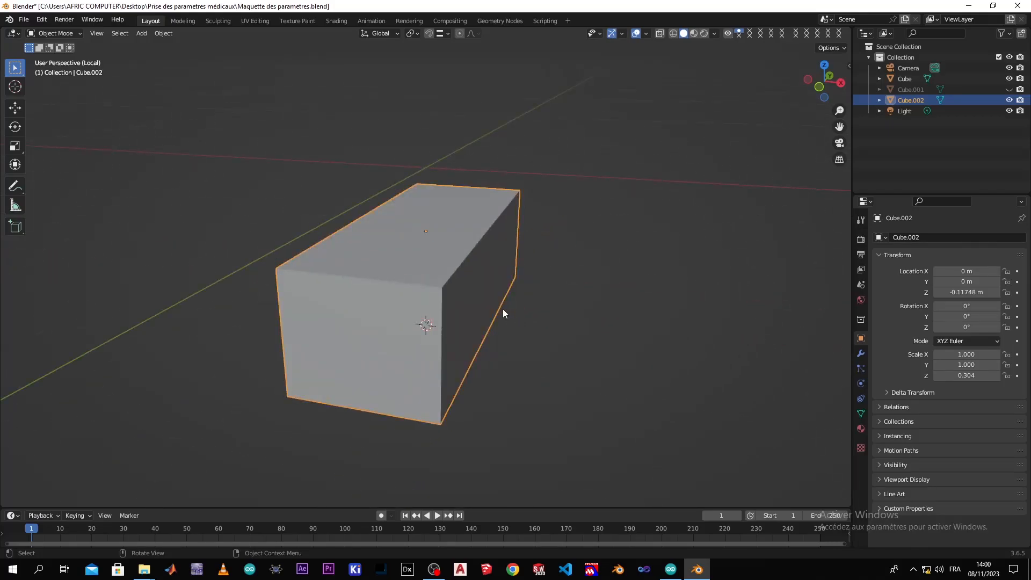
key(alt+h)
key(KP_Divide)
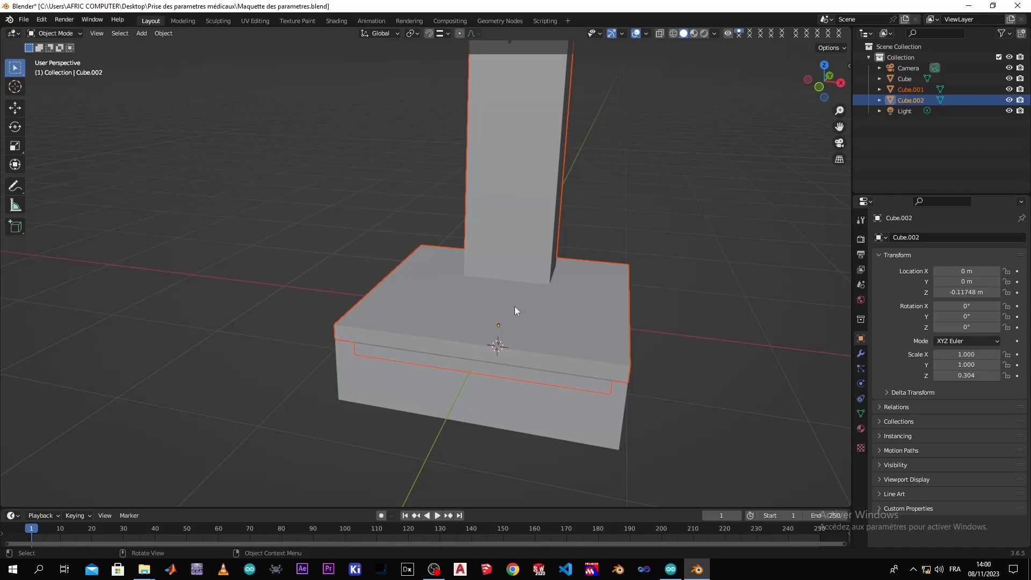
Switch to wireframe shading, examine how the small block sits under the lid inside the base, and clear the selection
middle_drag(526, 357, 472, 352)
key(z)
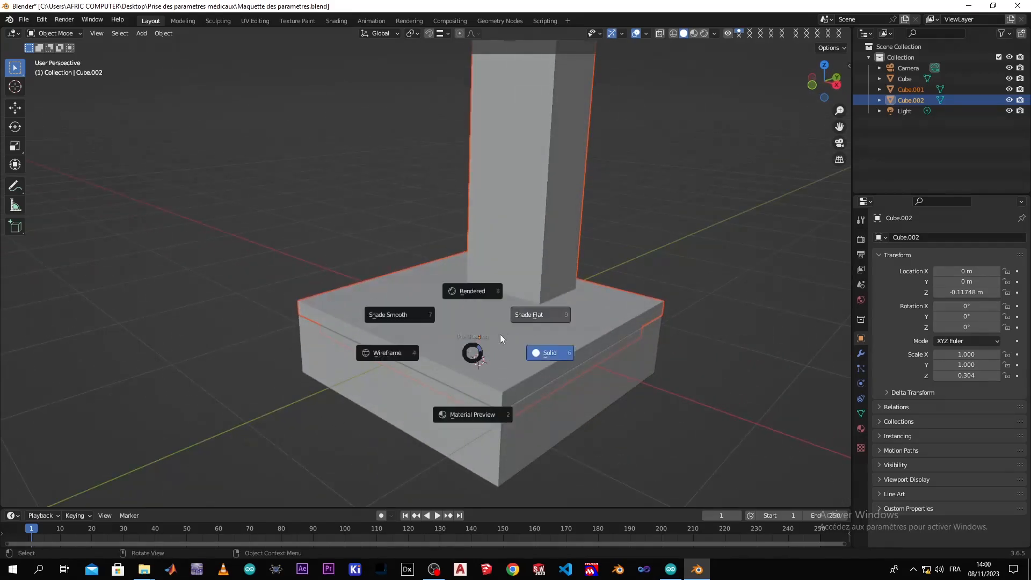
click(407, 357)
mouse_move(408, 357)
middle_down()
mouse_move(463, 385)
mouse_move(404, 353)
mouse_move(414, 376)
mouse_move(401, 375)
mouse_move(425, 380)
mouse_move(405, 271)
middle_up()
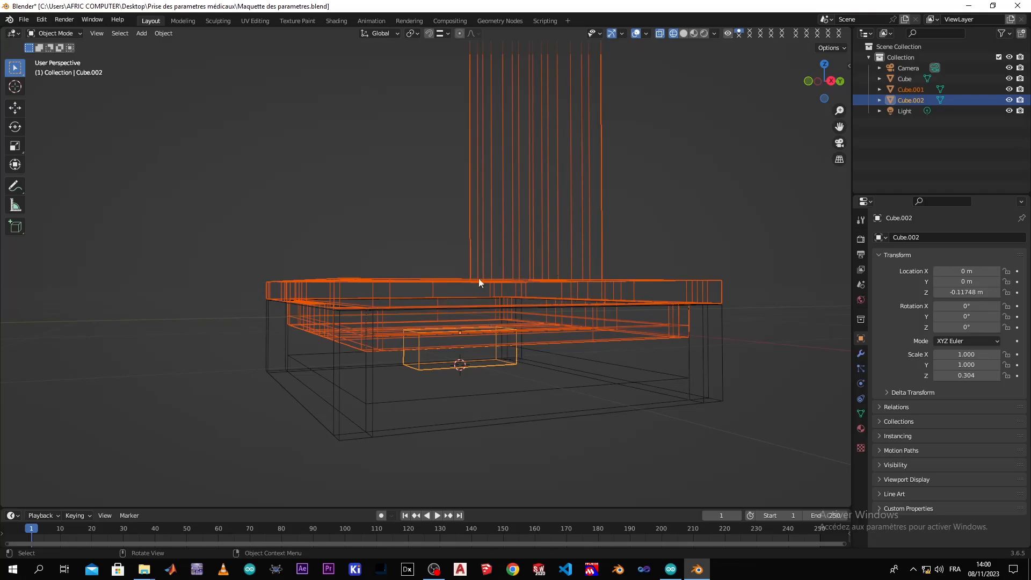
middle_drag(419, 280, 374, 327)
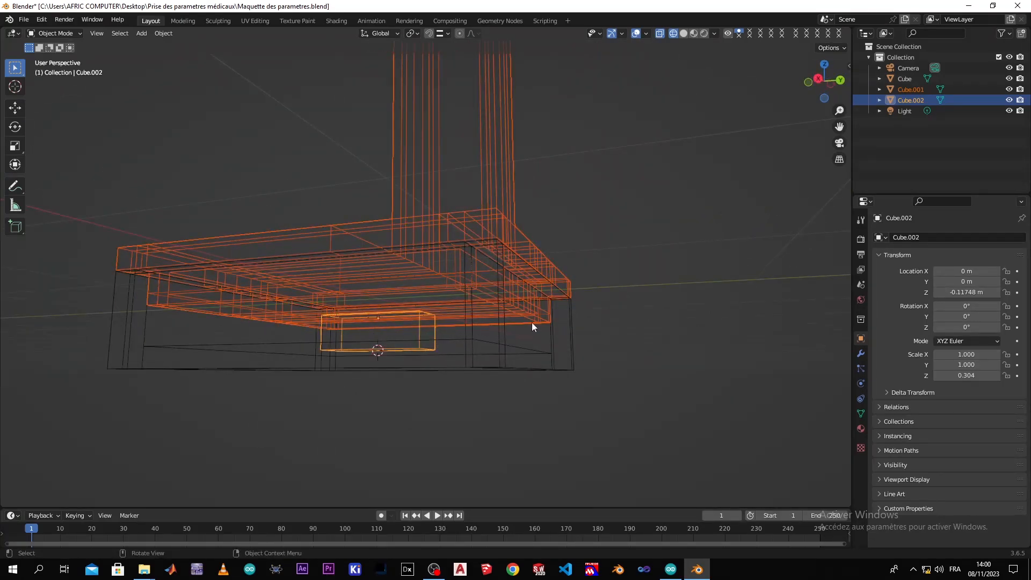
middle_drag(397, 318, 424, 305)
click(341, 276)
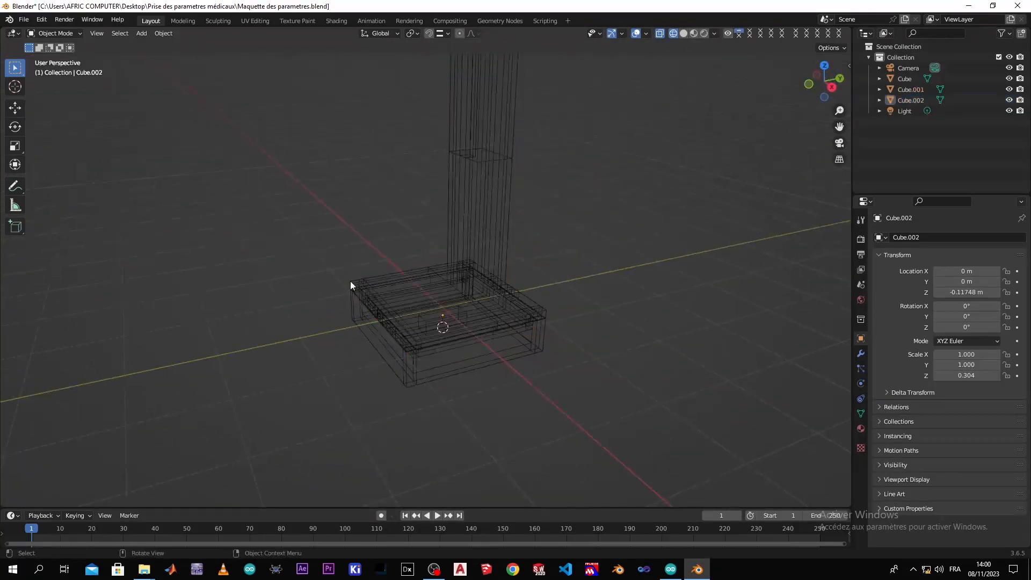
Return the viewport to solid shading and stay in Object Mode
key(Tab)
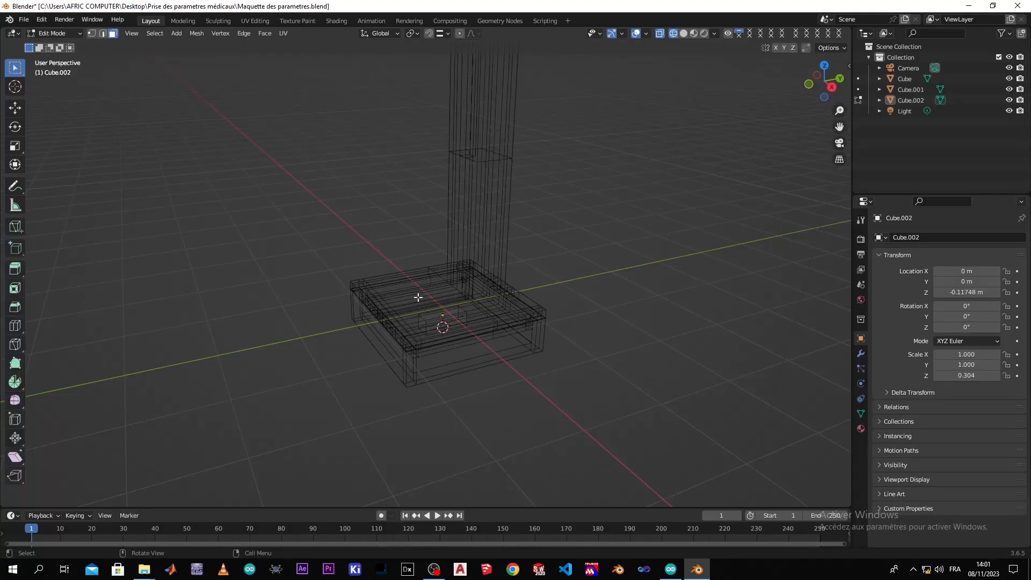
key(z)
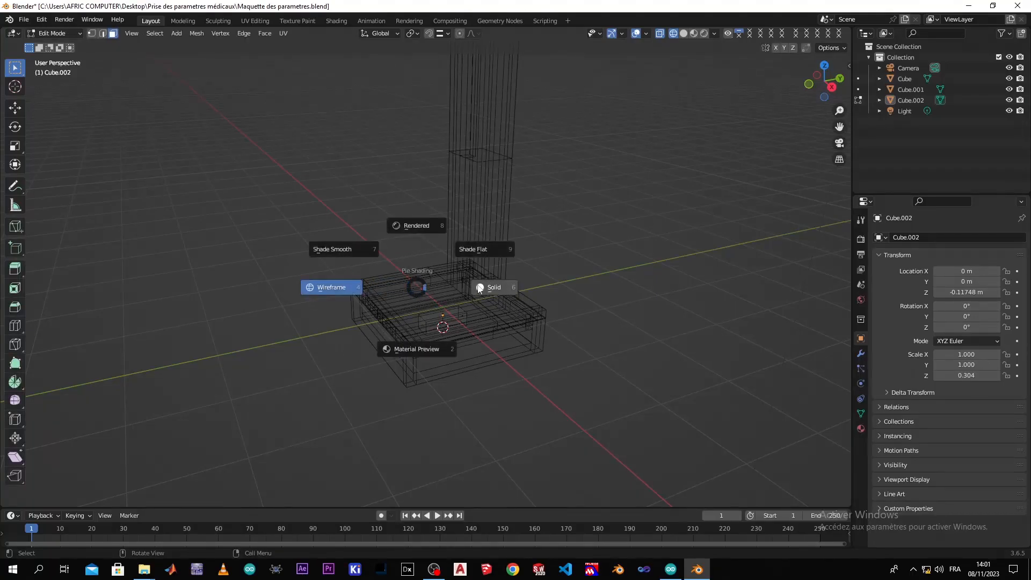
click(464, 295)
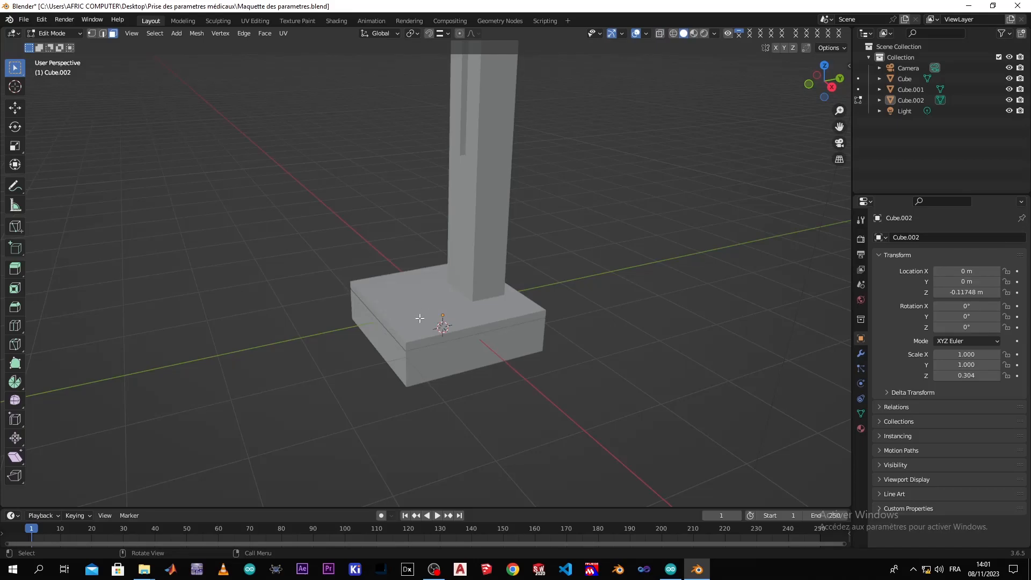
key(Tab)
Snap the 3D cursor to the narrow middle face on top of the base lid in front of the column
click(432, 304)
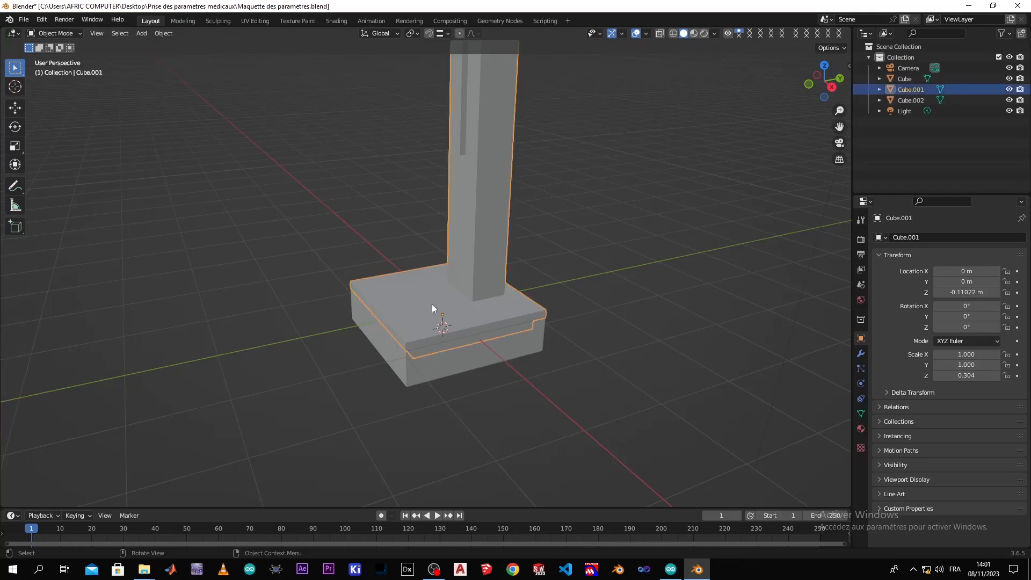
key(Tab)
click(438, 302)
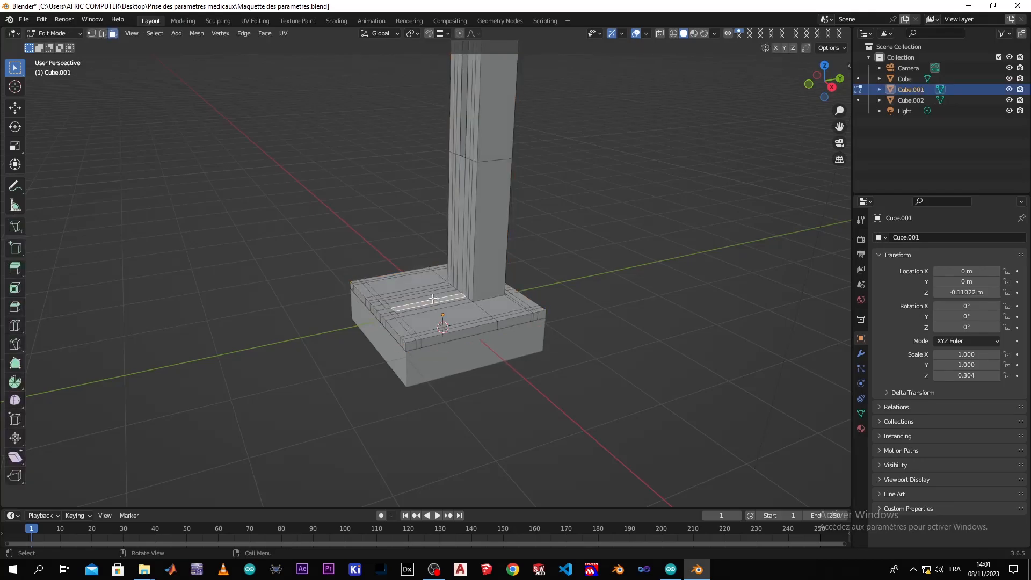
click(429, 297)
key(shift+s)
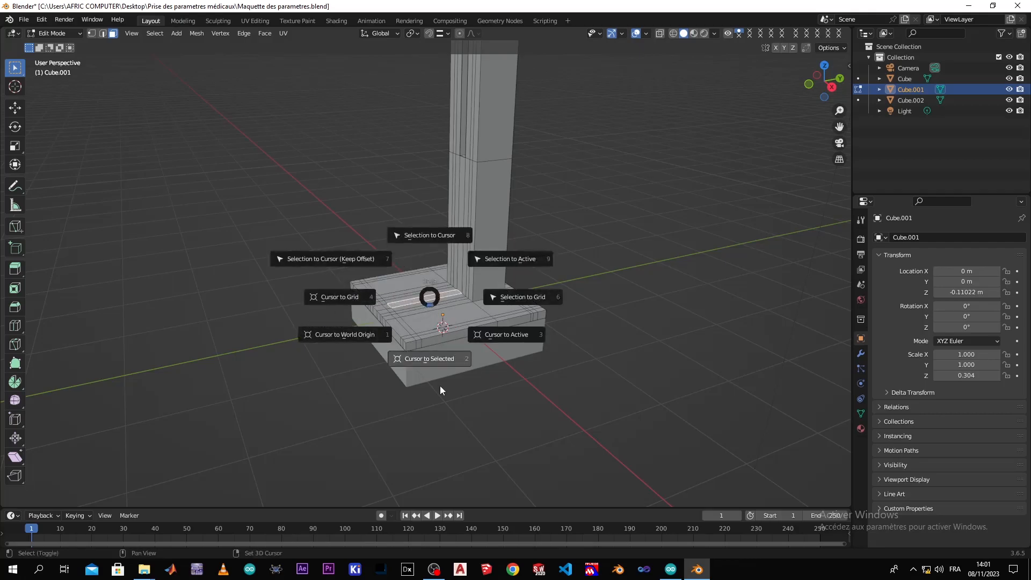
click(427, 356)
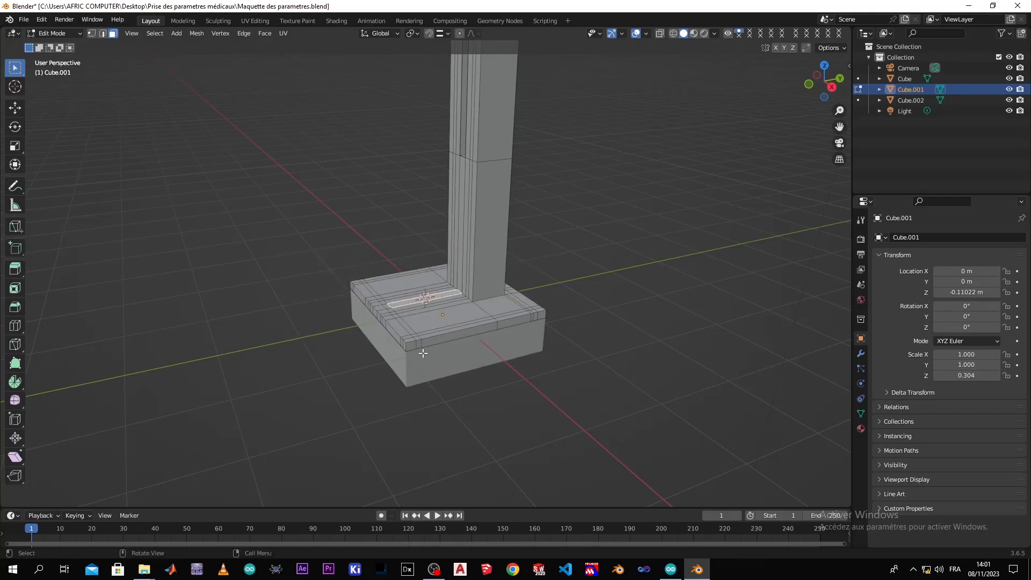
key(Tab)
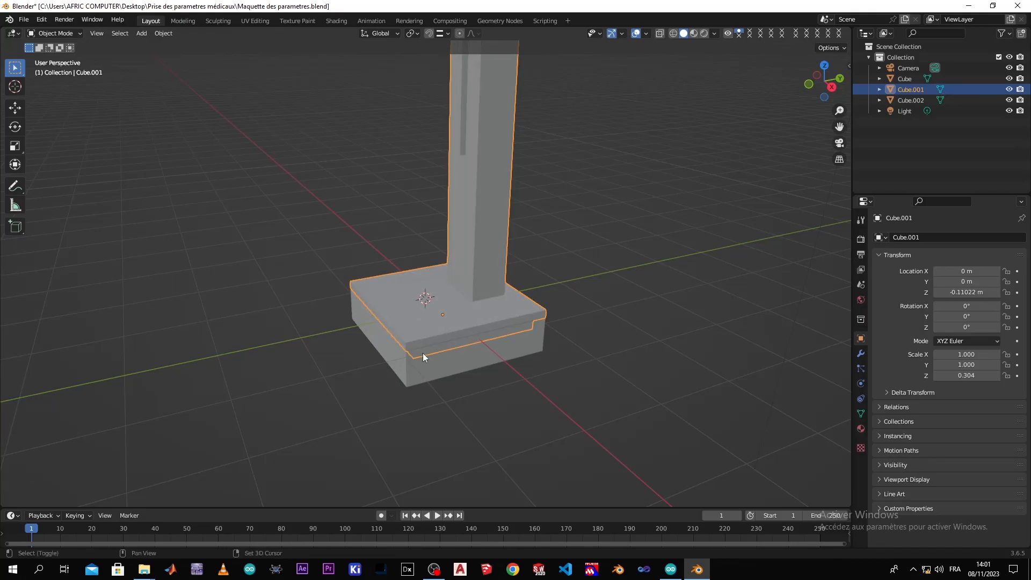
Add a cube at the 3D cursor and scale it into a thin post, about 0.166 in X and Y and 2.291 in Z
key(shift+a)
mouse_move(422, 339)
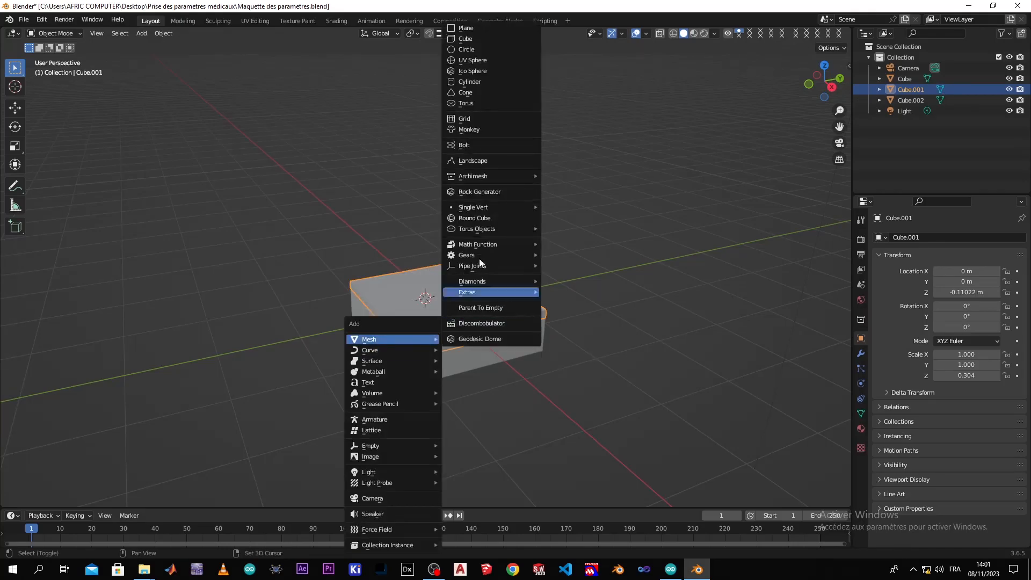
click(487, 37)
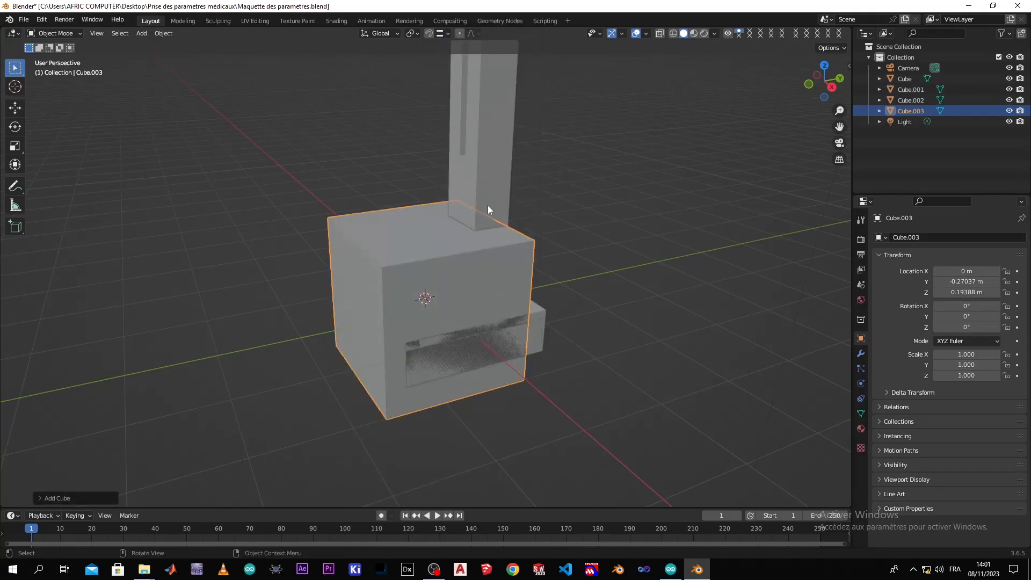
key(s)
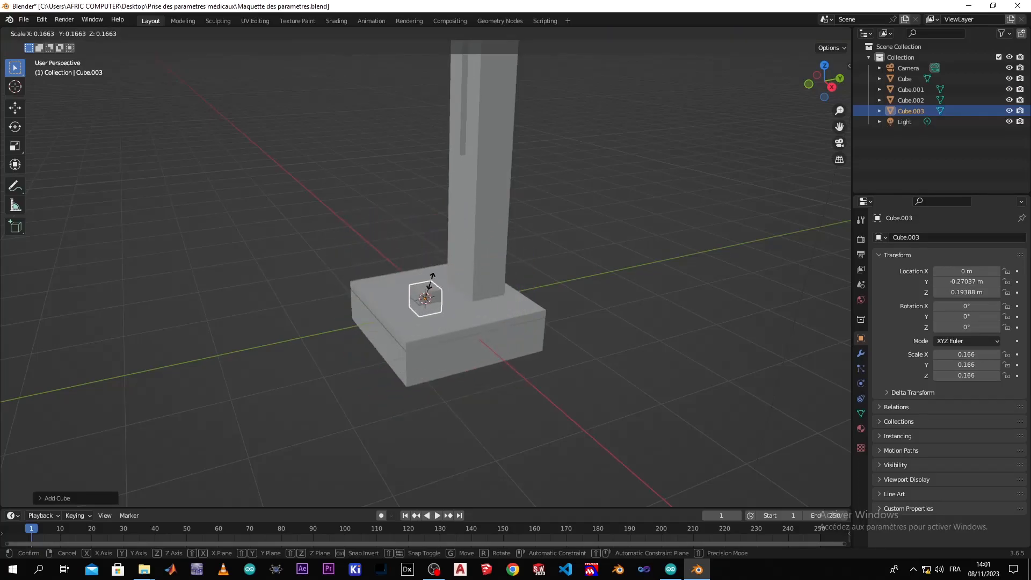
key(z)
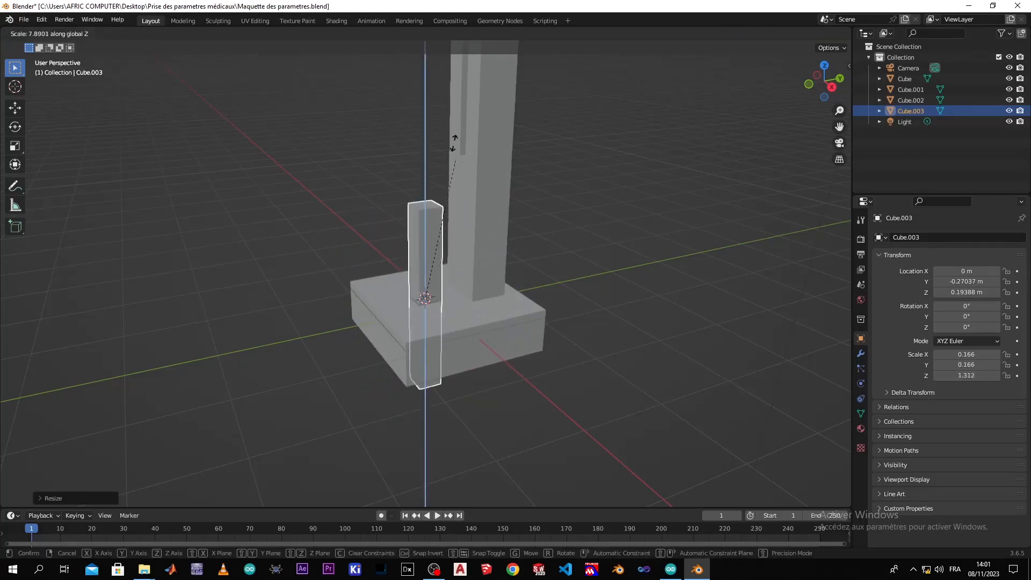
click(425, 156)
scroll(425, 157, down, 2)
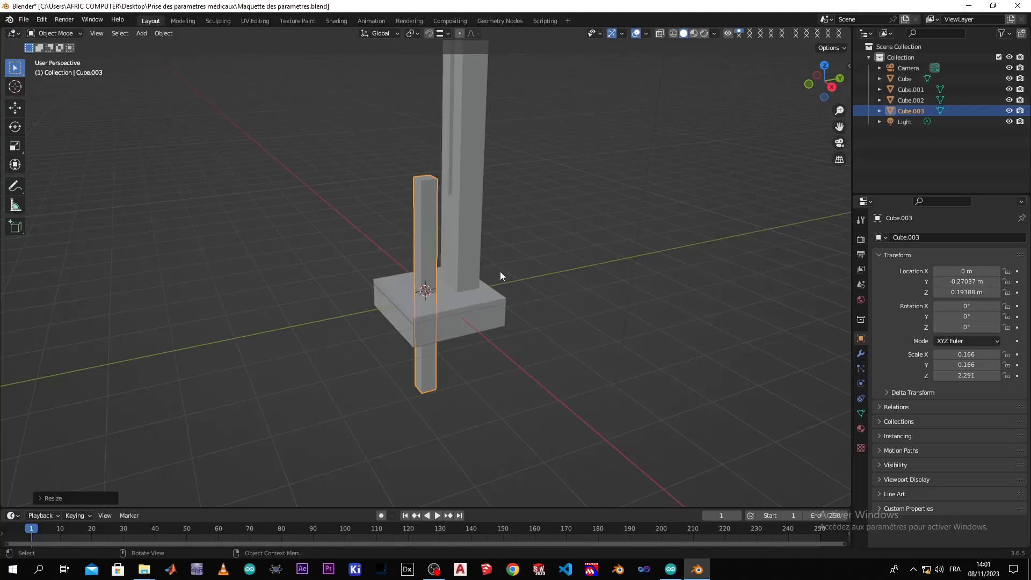
Raise the thin post along Z to a location of about 2.658 m, with its lower end on the base lid
key(g)
key(z)
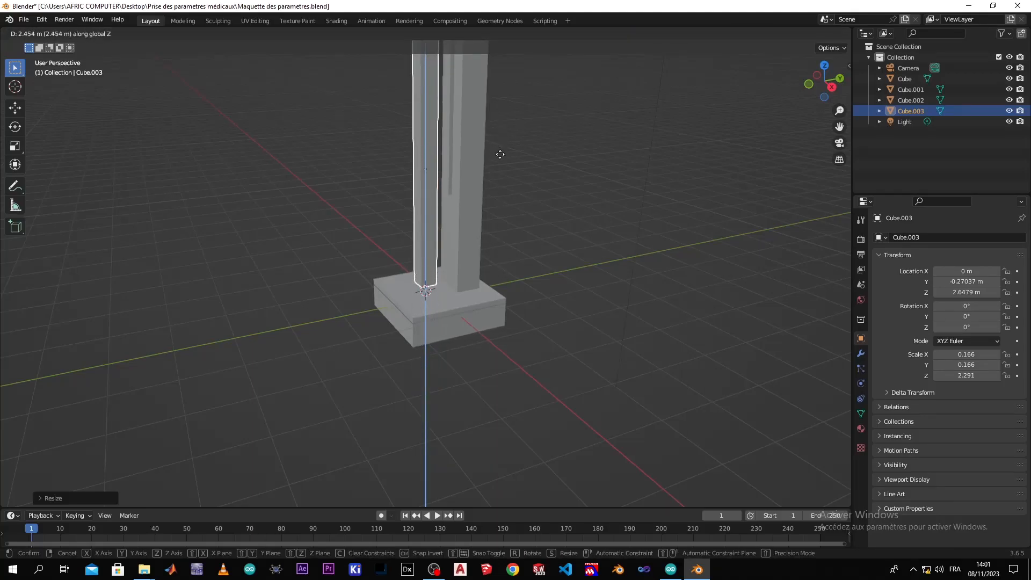
click(503, 156)
Examine the raised post from the side and from below, including the two small sensor blocks under the overhanging arm
middle_drag(503, 156, 369, 378)
scroll(336, 372, up, 3)
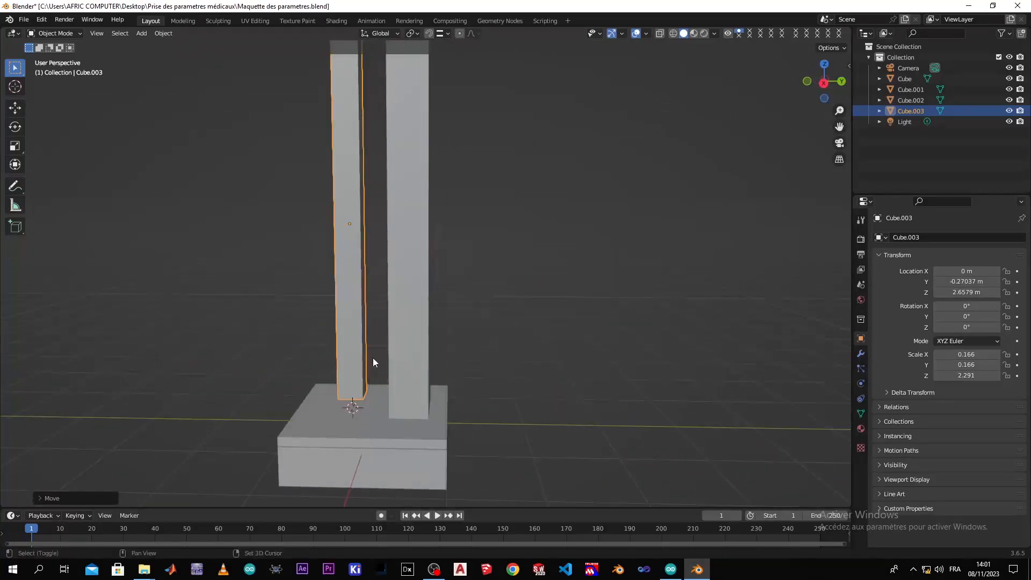
scroll(395, 367, down, 4)
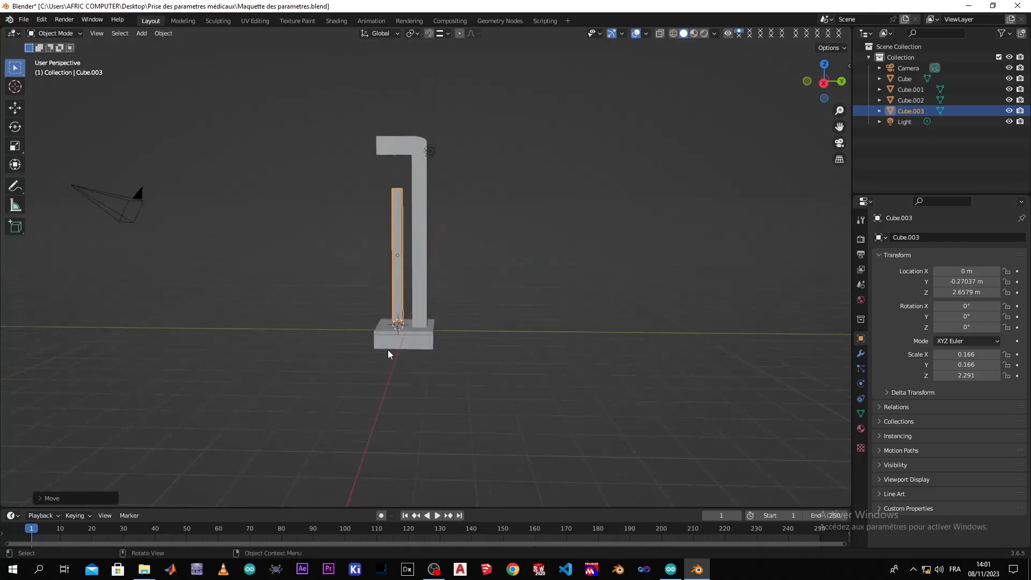
scroll(387, 350, up, 4)
shift+middle_drag(387, 350, 483, 382)
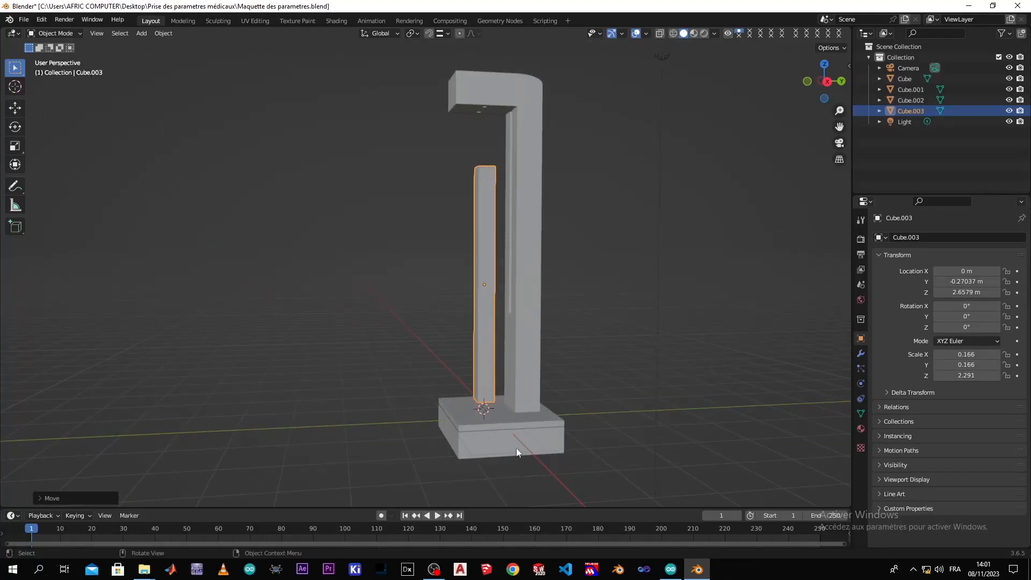
middle_drag(475, 380, 524, 412)
scroll(524, 411, up, 5)
shift+middle_drag(551, 377, 391, 155)
shift+middle_drag(655, 439, 450, 191)
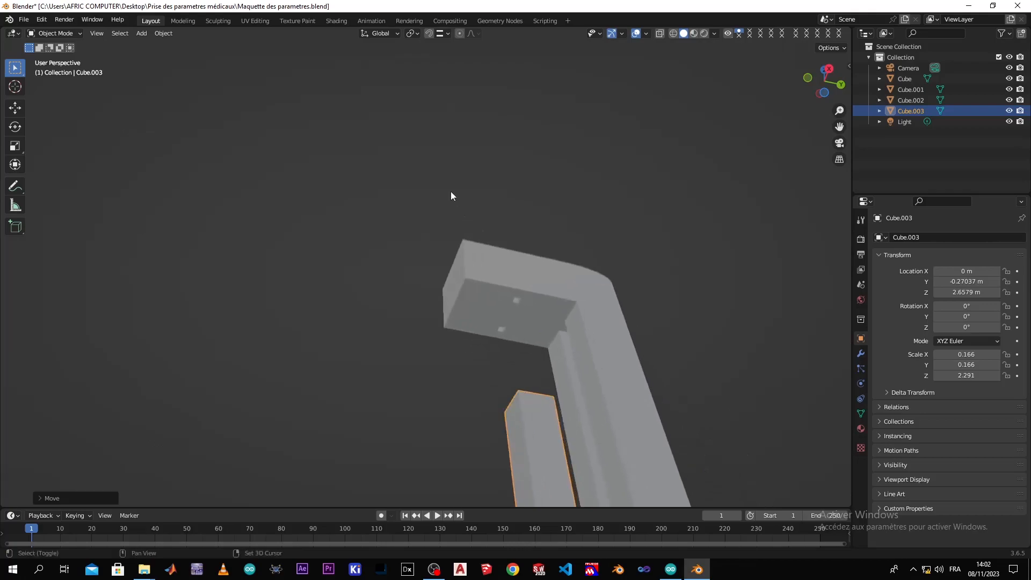
shift+middle_drag(559, 349, 446, 243)
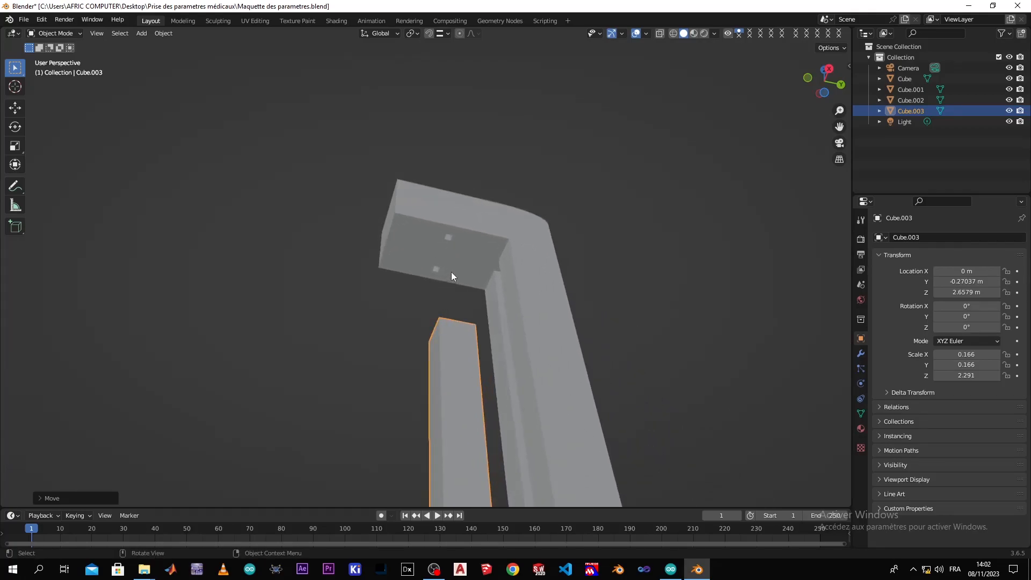
shift+middle_drag(438, 247, 308, 201)
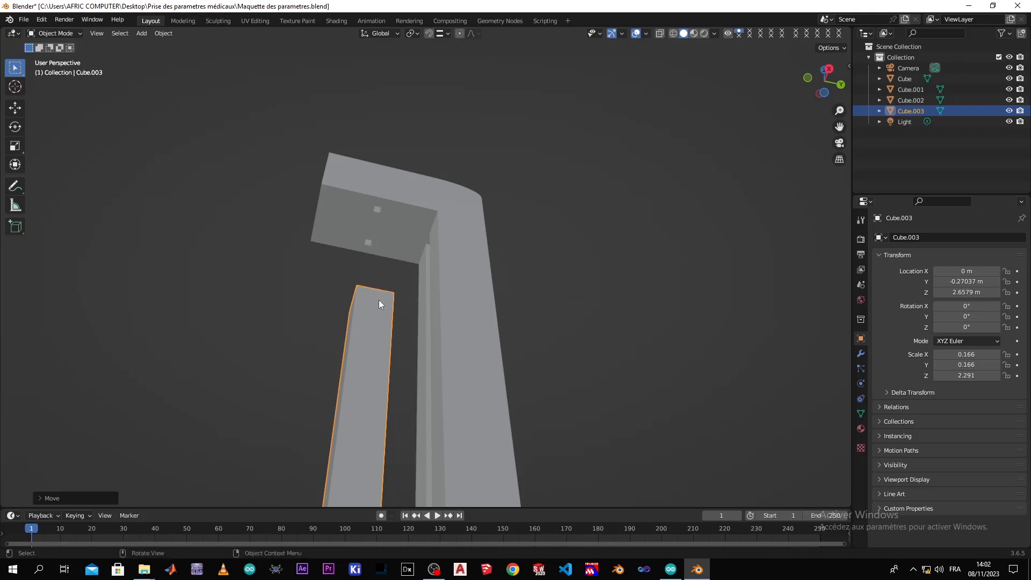
scroll(379, 299, down, 4)
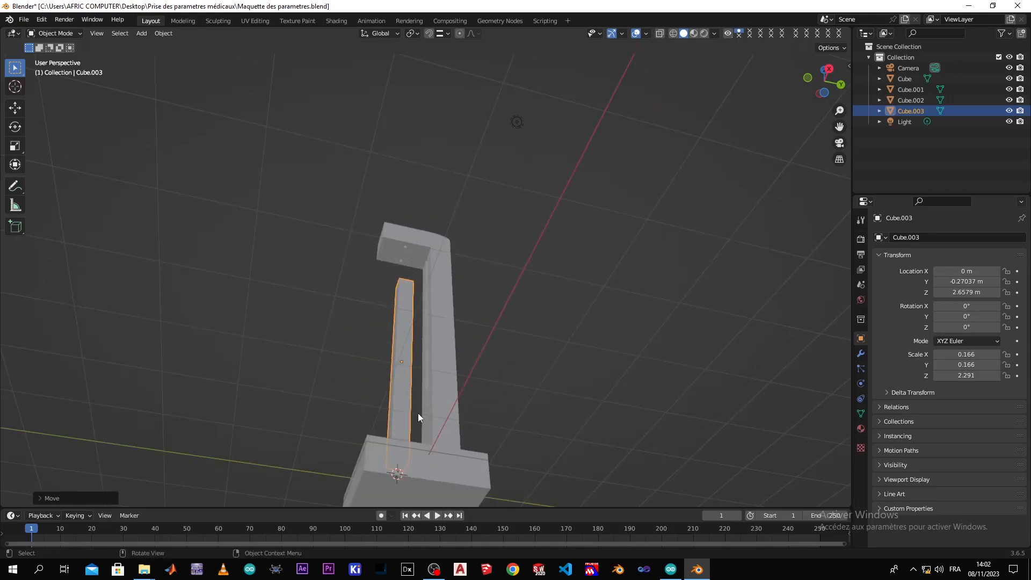
middle_drag(417, 414, 395, 479)
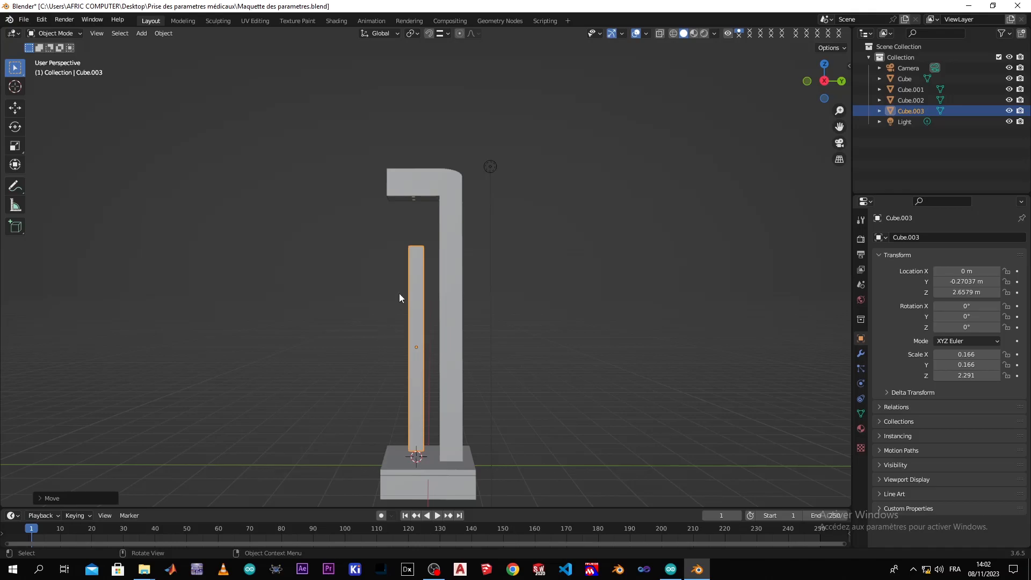
Enter Edit Mode on the post and add a horizontal loop cut near its upper end to mark off a short head section
middle_drag(396, 340, 432, 282)
scroll(389, 386, up, 3)
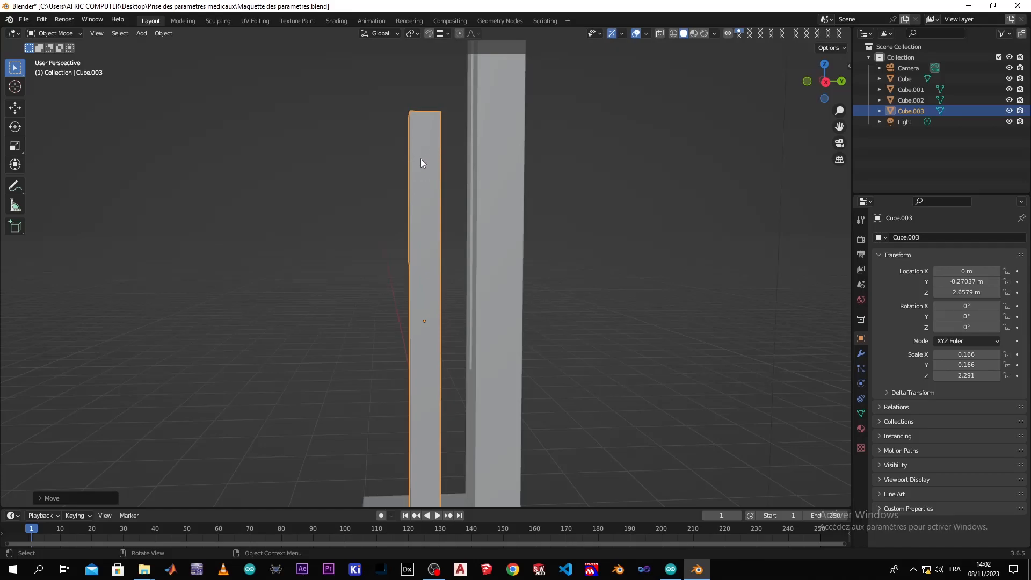
key(Tab)
key(ctrl+r)
click(435, 215)
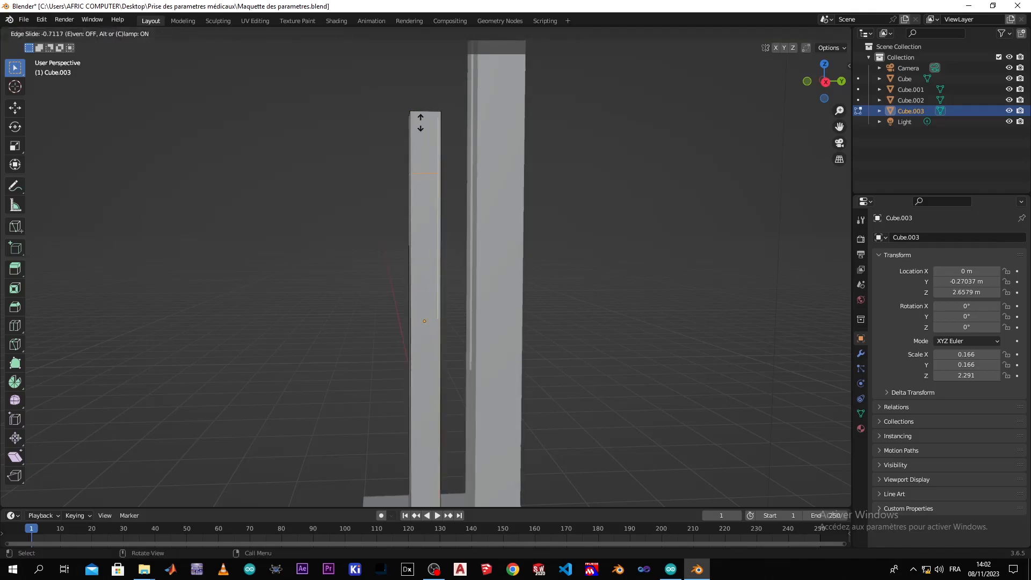
click(421, 102)
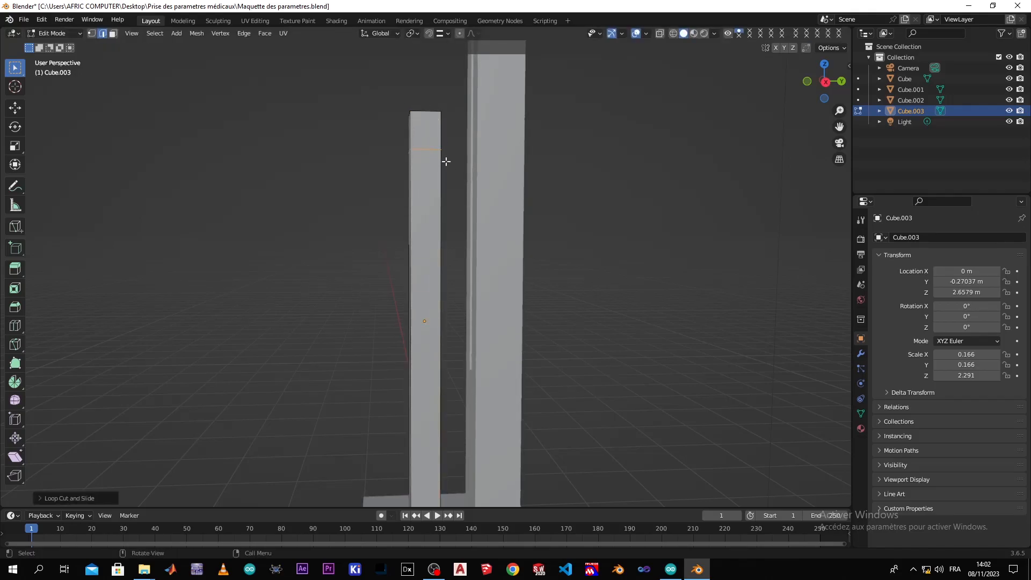
Inspect the post's head section in face select mode from several angles, leaving no face selected
click(435, 127)
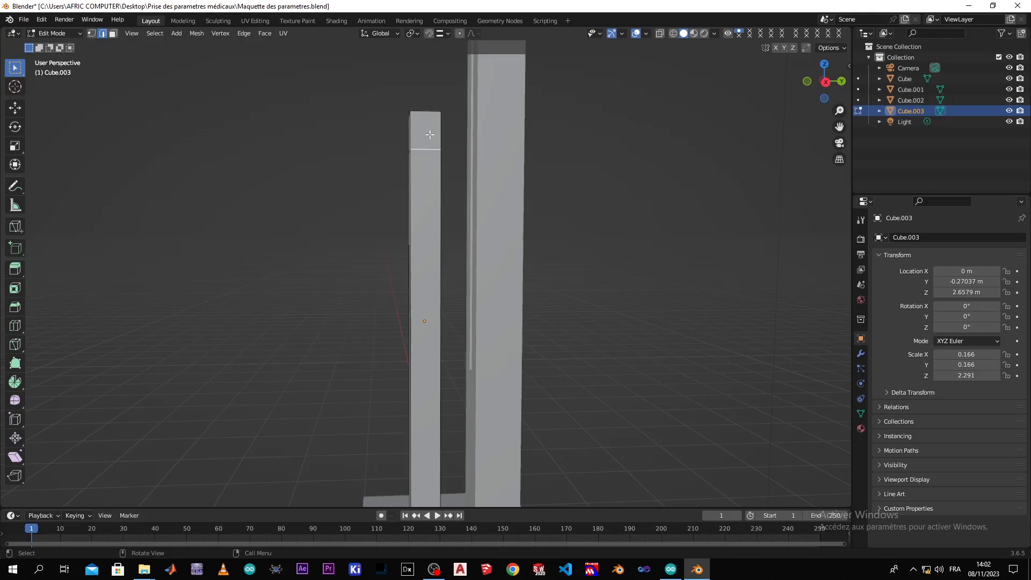
click(430, 136)
key(3)
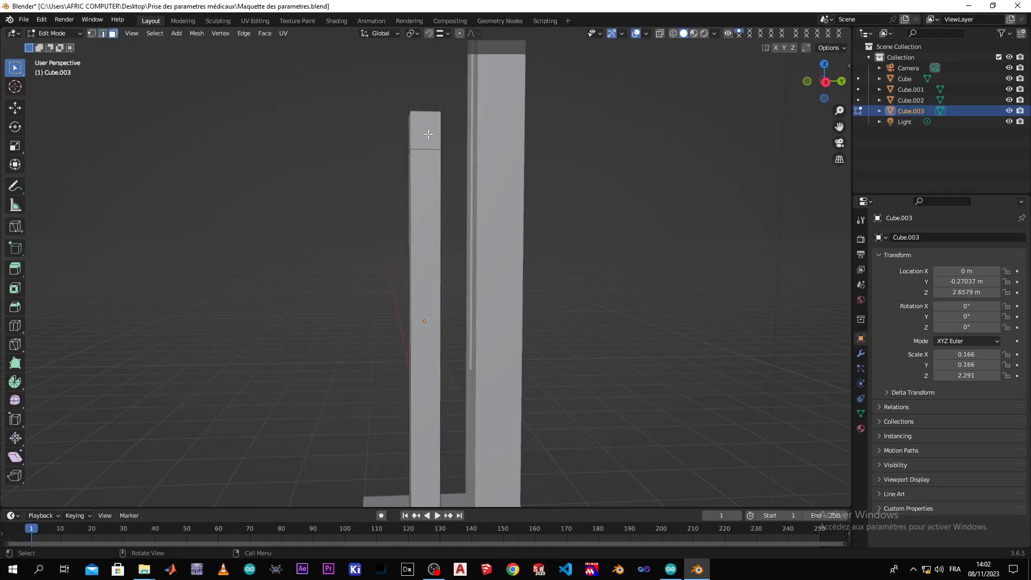
middle_drag(439, 169, 482, 181)
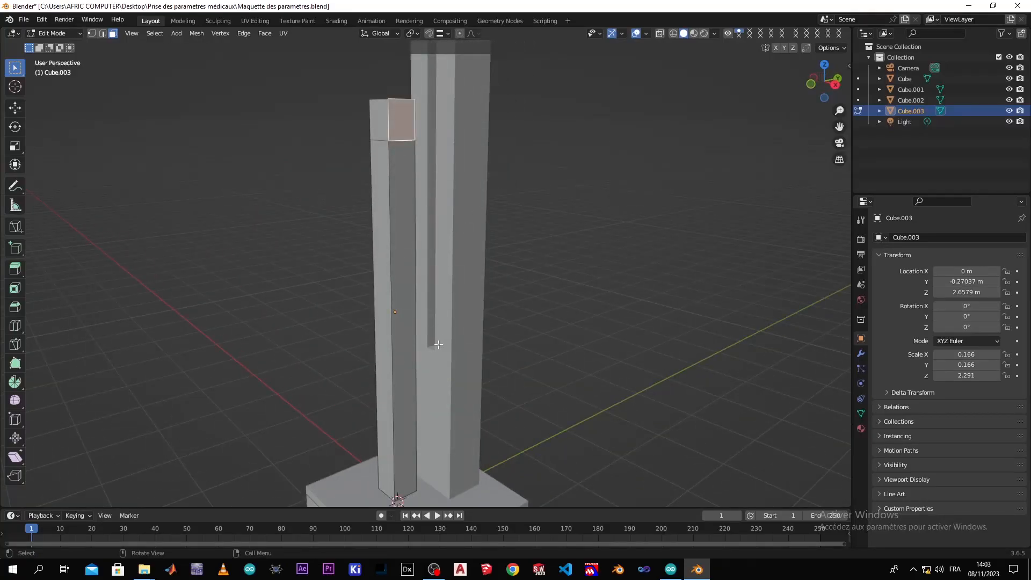
scroll(440, 337, down, 5)
scroll(440, 263, up, 4)
scroll(440, 264, up, 2)
key(alt+a)
scroll(456, 127, down, 3)
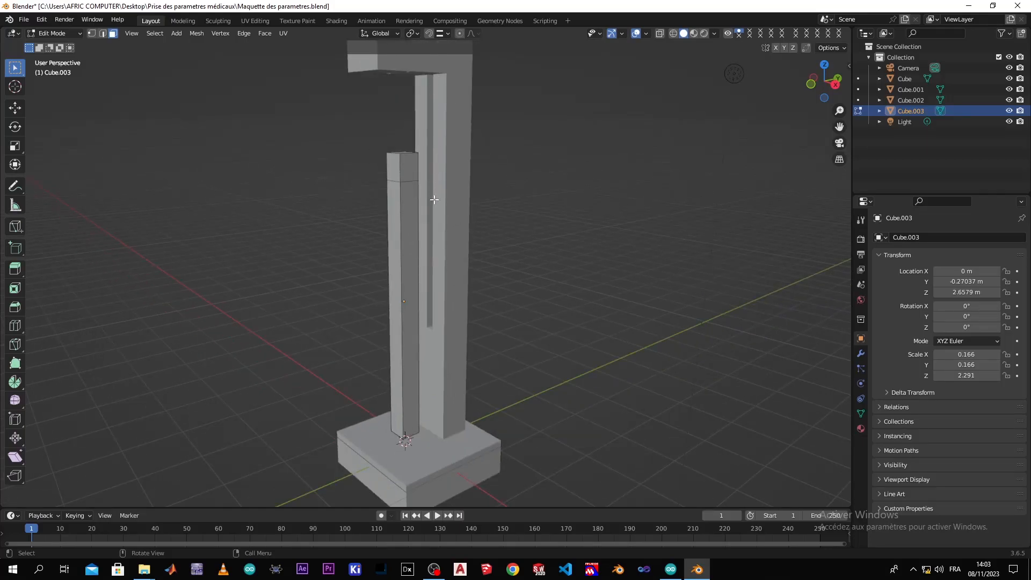
scroll(432, 197, up, 2)
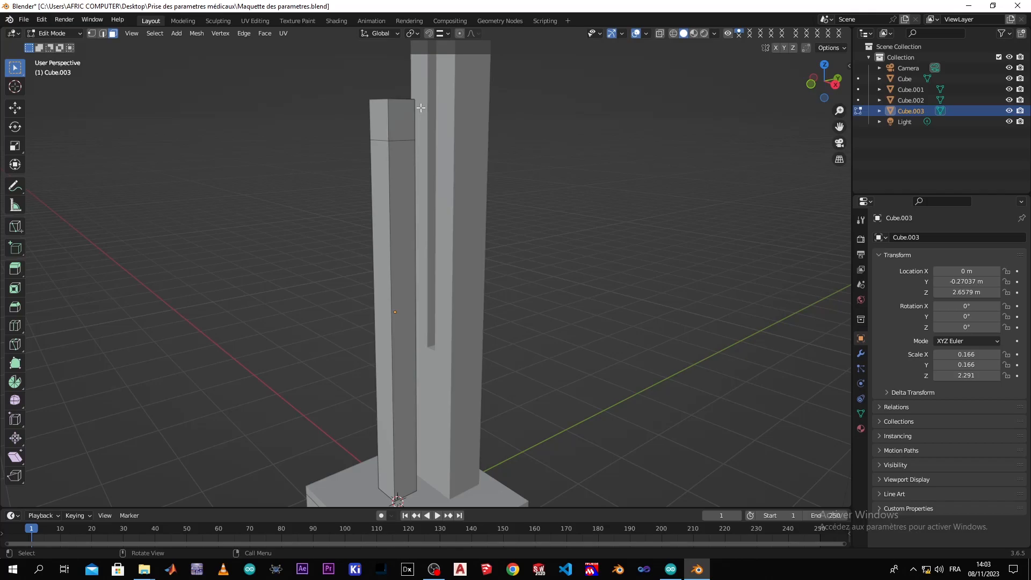
mouse_move(600, 212)
middle_down()
mouse_move(508, 288)
mouse_move(410, 288)
mouse_move(465, 303)
mouse_move(524, 340)
middle_up()
Switch to the Arduino IDE and review the Temp_lm35 sketch, covering the included libraries, motor pins, setup and loop code
key(alt+Tab)
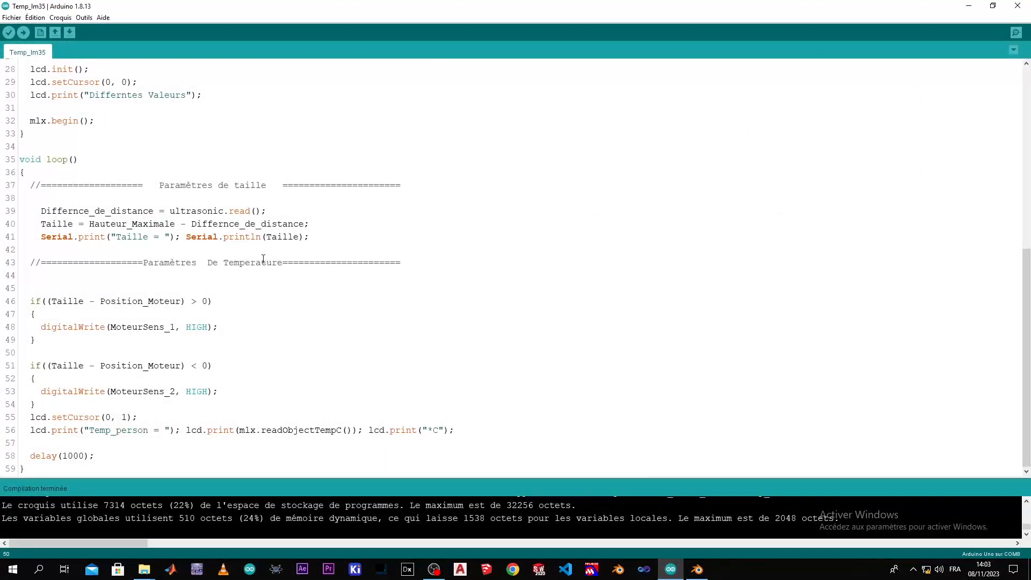
drag(1026, 338, 1029, 165)
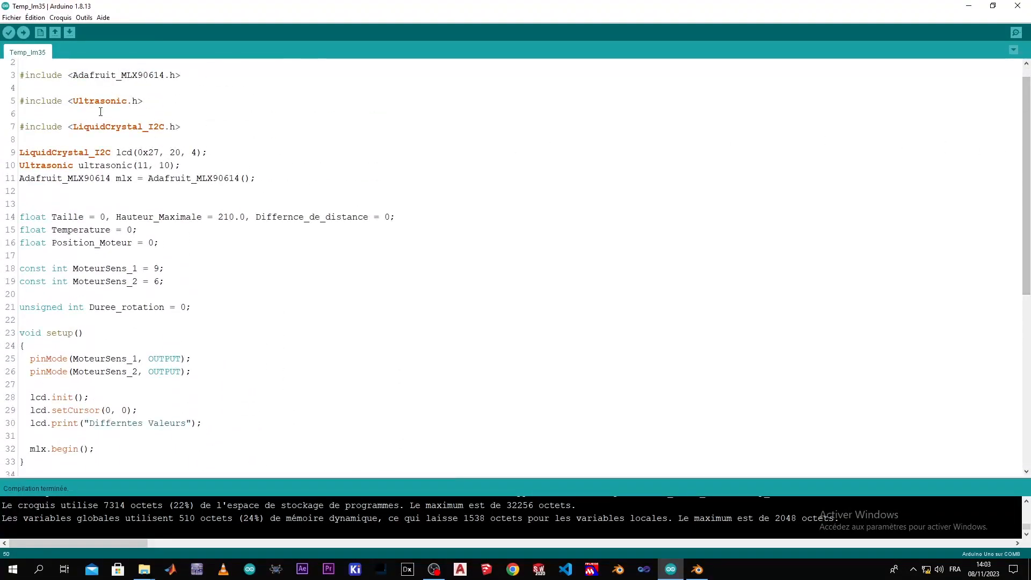
drag(79, 75, 171, 80)
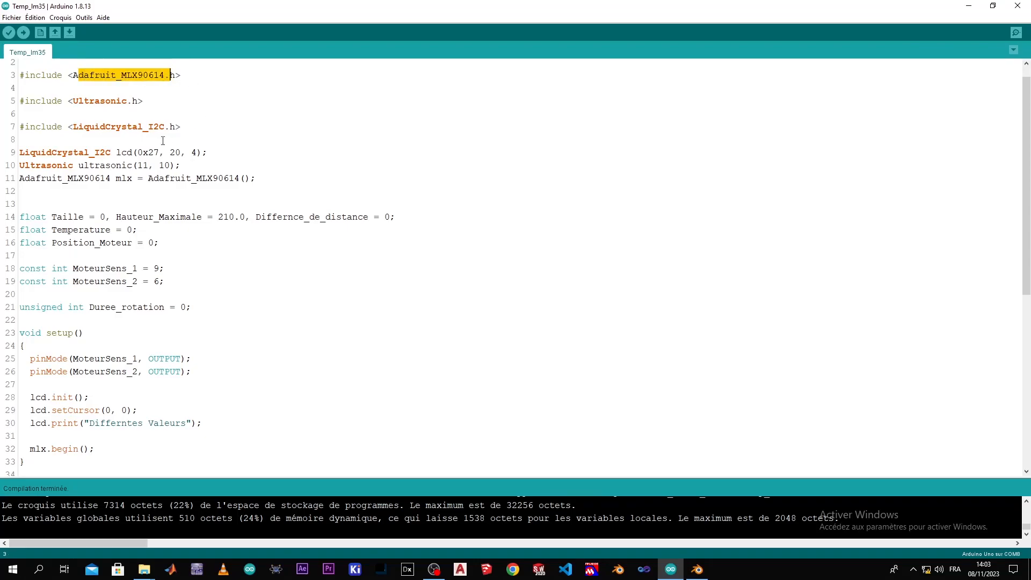
drag(74, 127, 84, 128)
drag(95, 129, 175, 127)
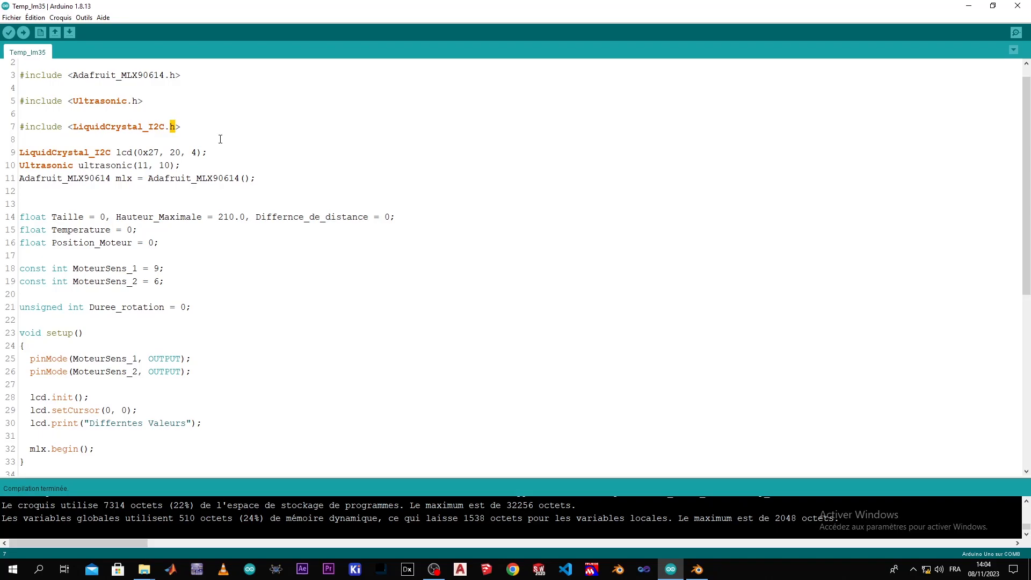
scroll(292, 216, down, 3)
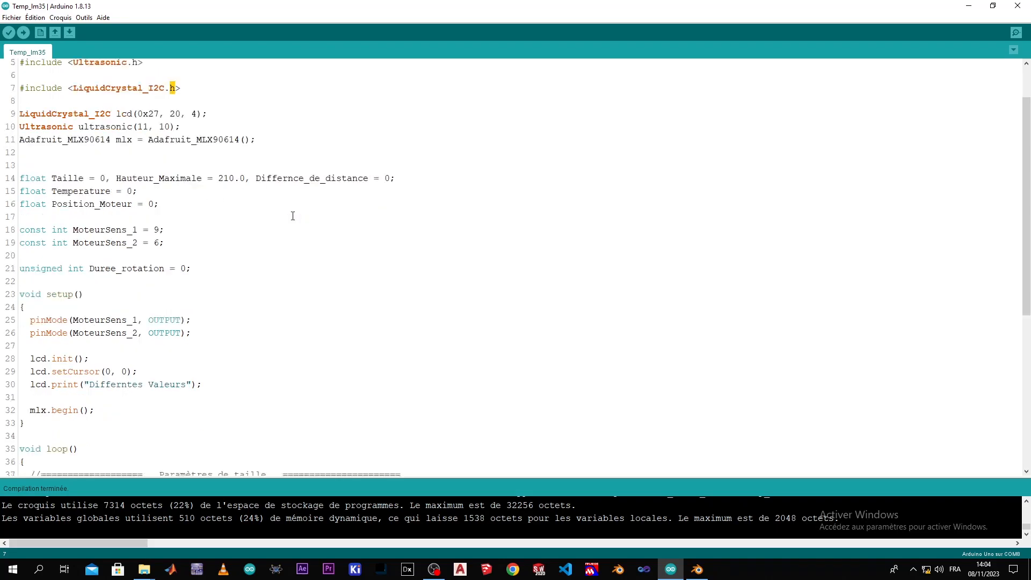
scroll(293, 216, down, 6)
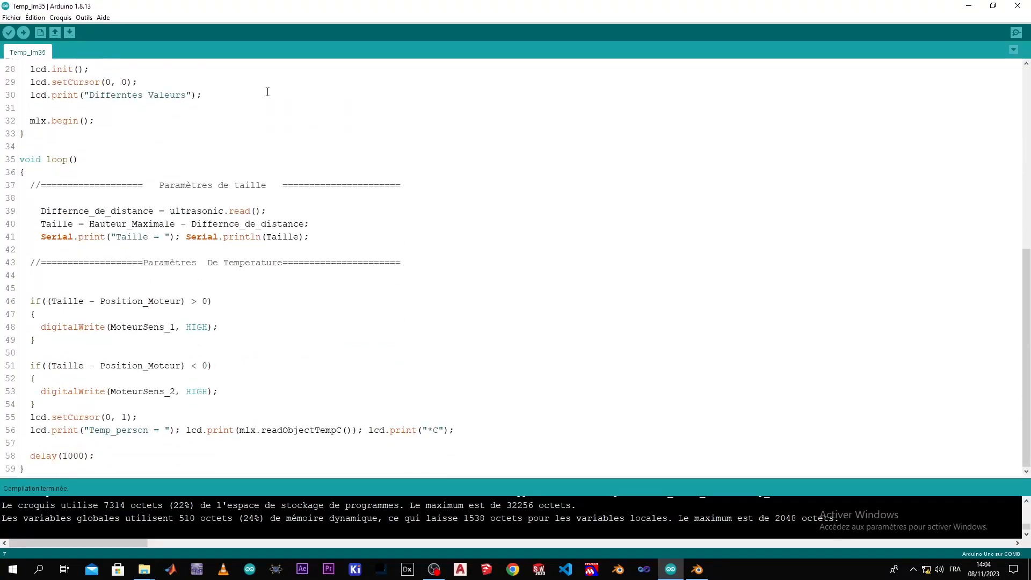
scroll(196, 116, up, 9)
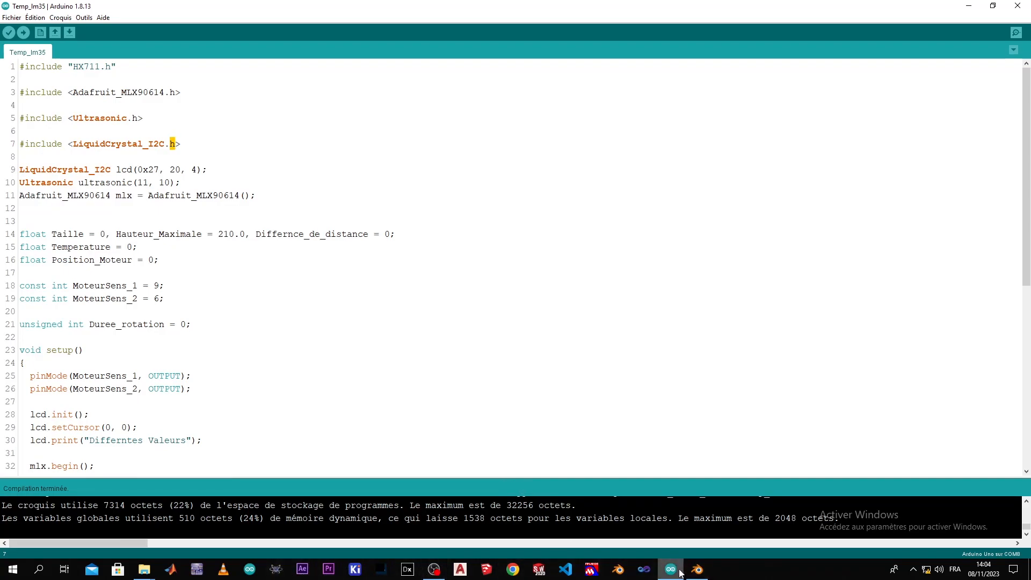
Switch back to Blender and examine the post, the slotted column and the overhanging arm from several sides
click(696, 569)
mouse_move(510, 419)
middle_down()
mouse_move(444, 406)
mouse_move(419, 380)
mouse_move(427, 367)
mouse_move(483, 397)
mouse_move(508, 439)
mouse_move(455, 451)
mouse_move(448, 402)
mouse_move(500, 413)
middle_up()
click(431, 356)
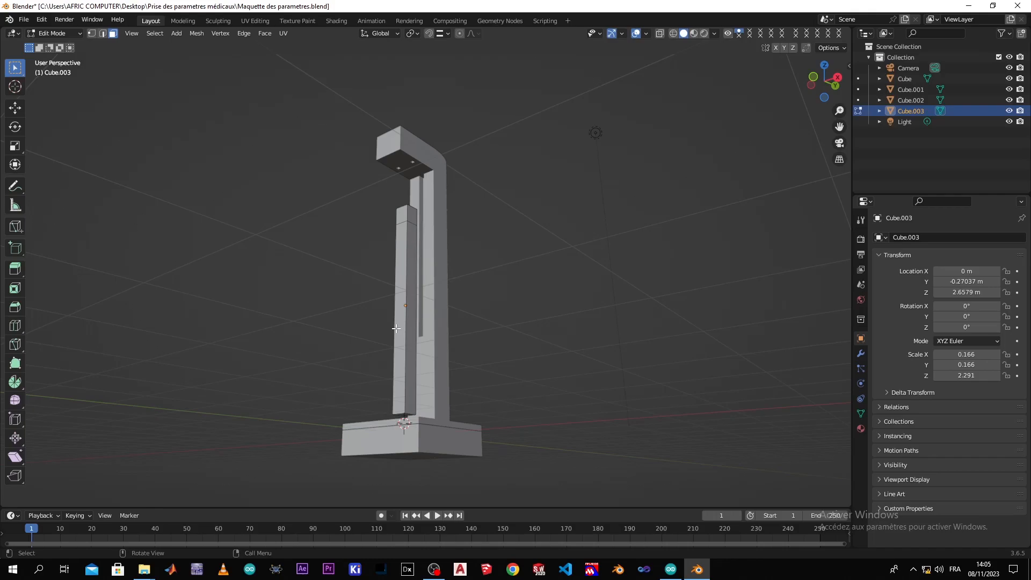
middle_drag(429, 313, 423, 356)
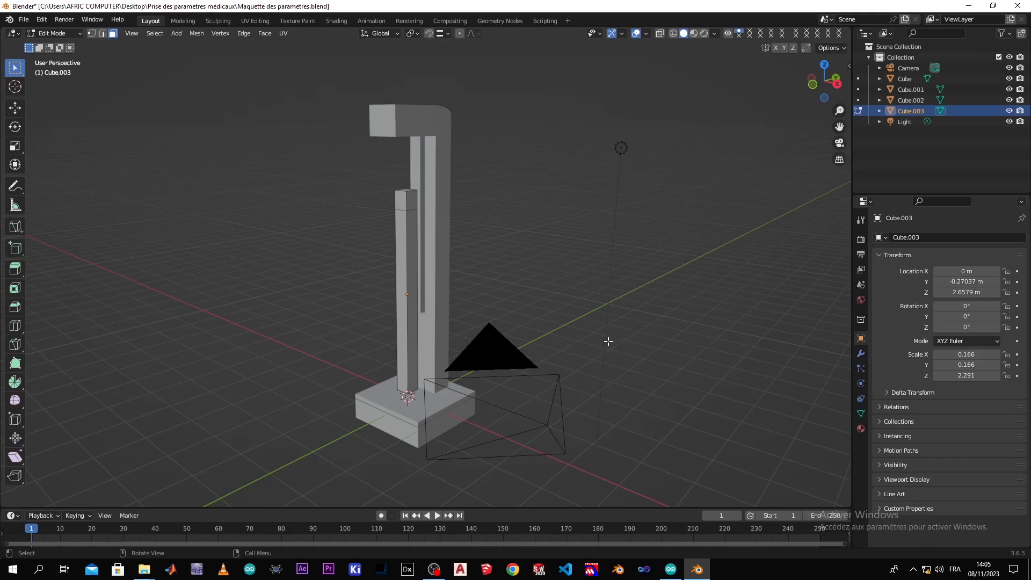
middle_drag(586, 340, 419, 290)
scroll(378, 292, up, 3)
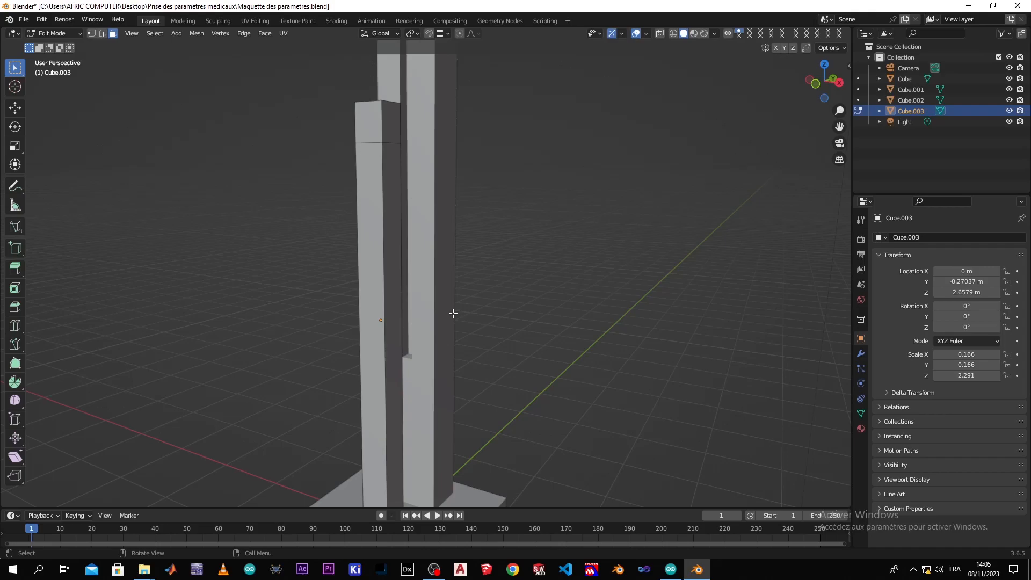
scroll(424, 321, down, 2)
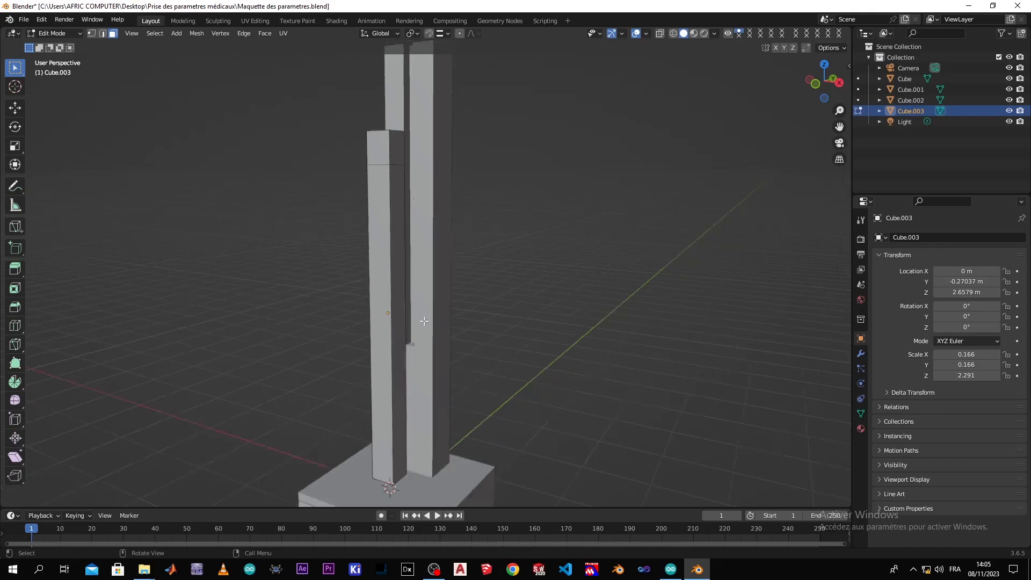
middle_drag(404, 358, 830, 354)
middle_drag(724, 351, 653, 368)
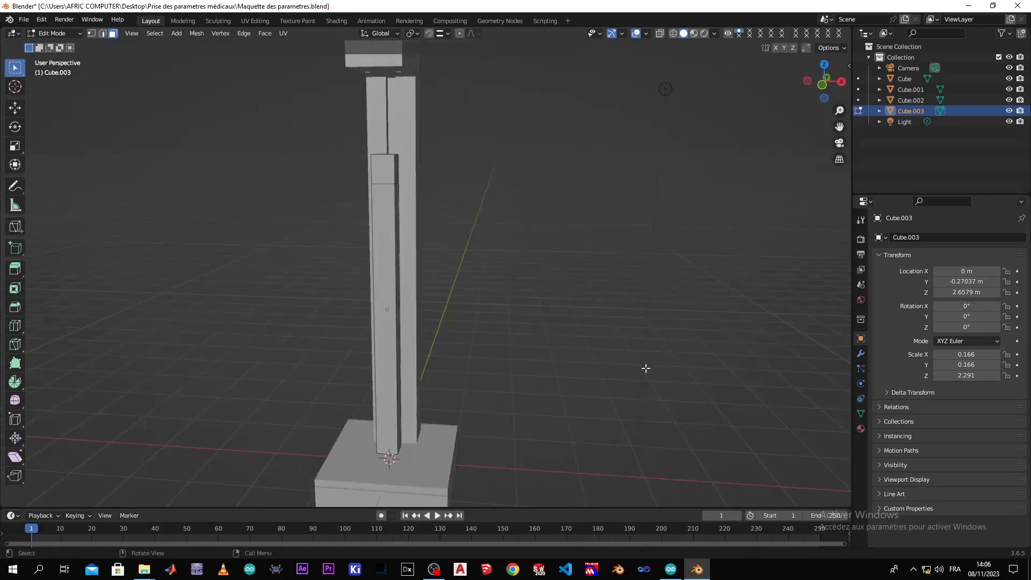